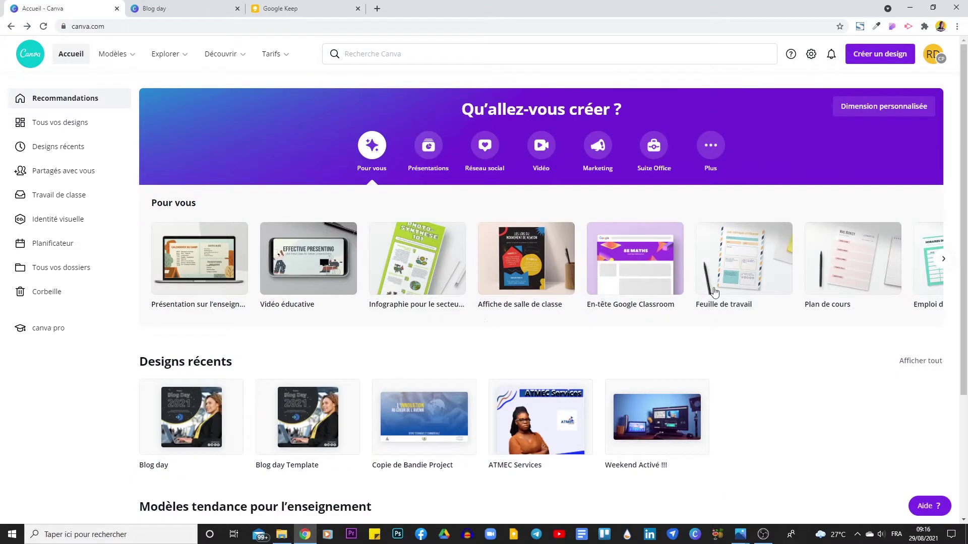
Step: Create a blank 1080 × 1080 px Publication Instagram design from the Réseau social category
scroll(877, 353, "down", 3)
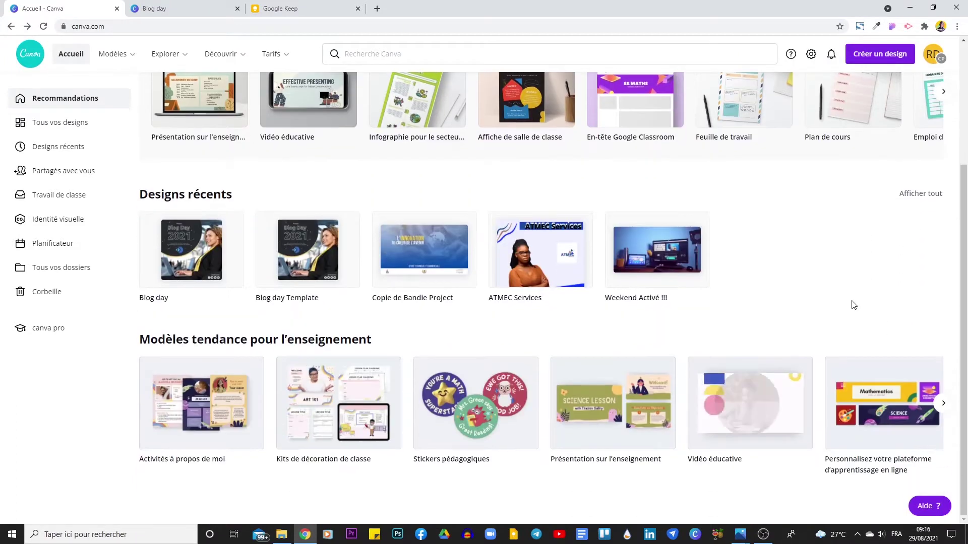
scroll(708, 335, "up", 3)
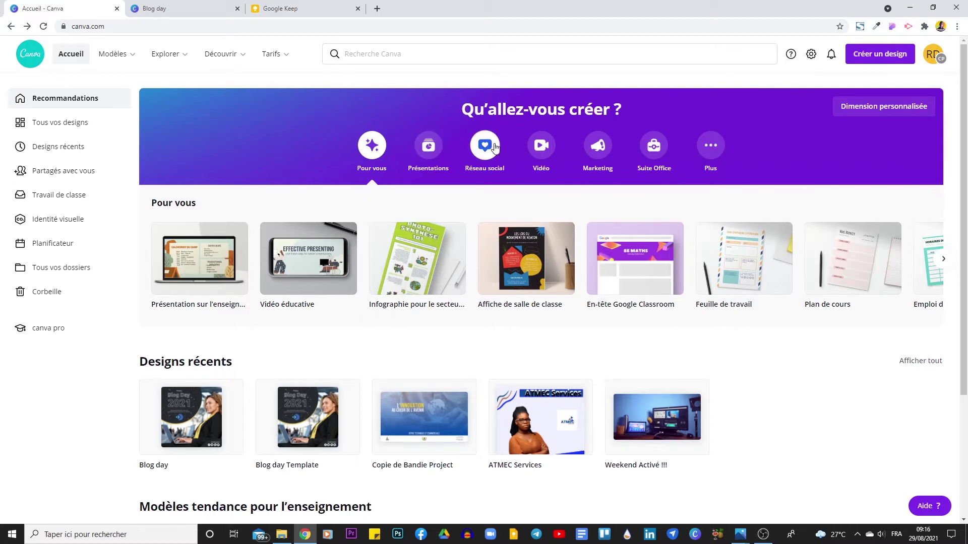
left_click(477, 147)
scroll(477, 144, "down", 3)
scroll(177, 158, "up", 2)
mouse_move(180, 224)
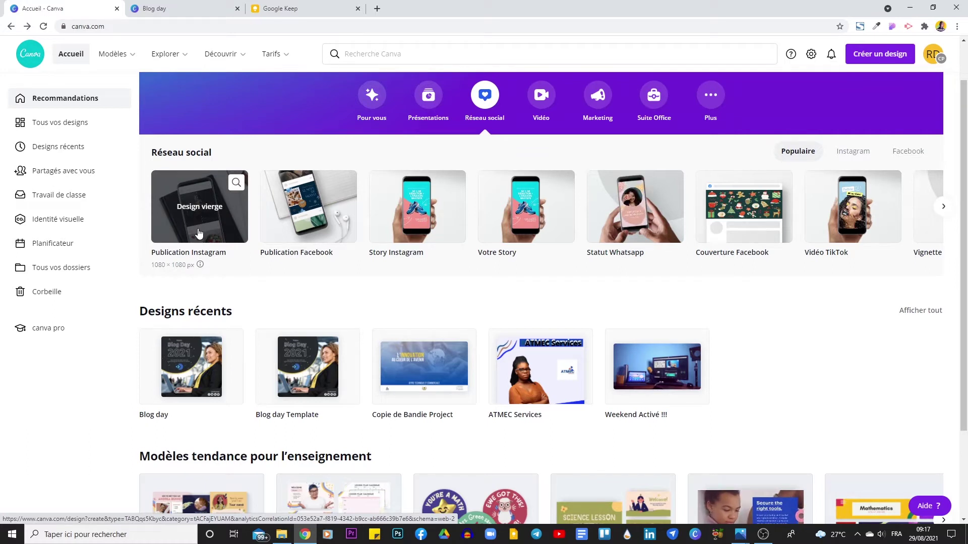
left_click(200, 205)
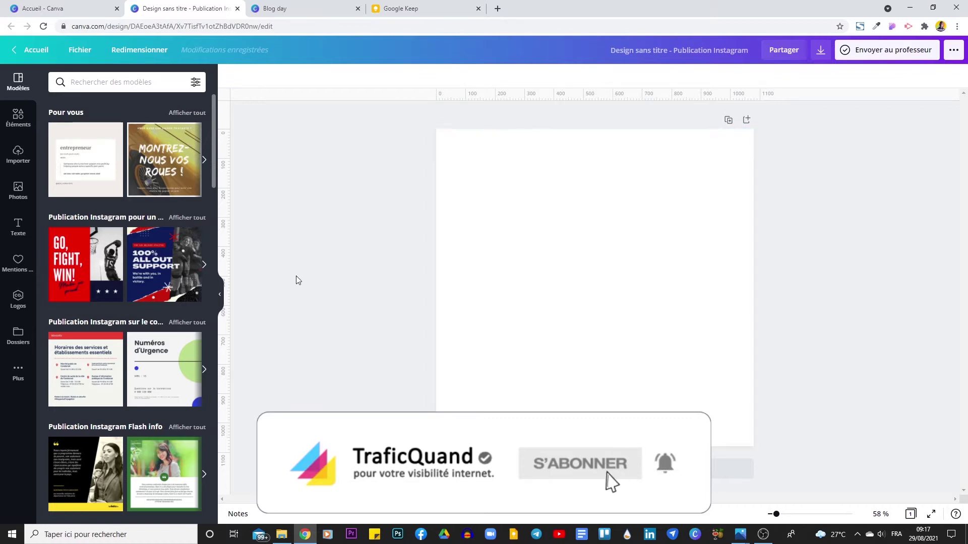
mouse_move(495, 96)
left_mouse_down()
mouse_move(494, 149)
mouse_move(510, 95)
left_mouse_up()
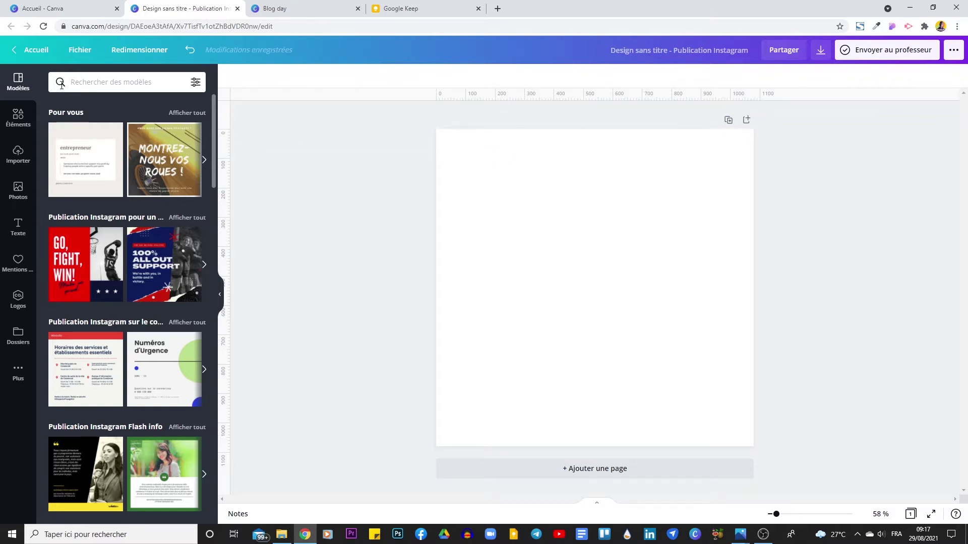
left_click(79, 50)
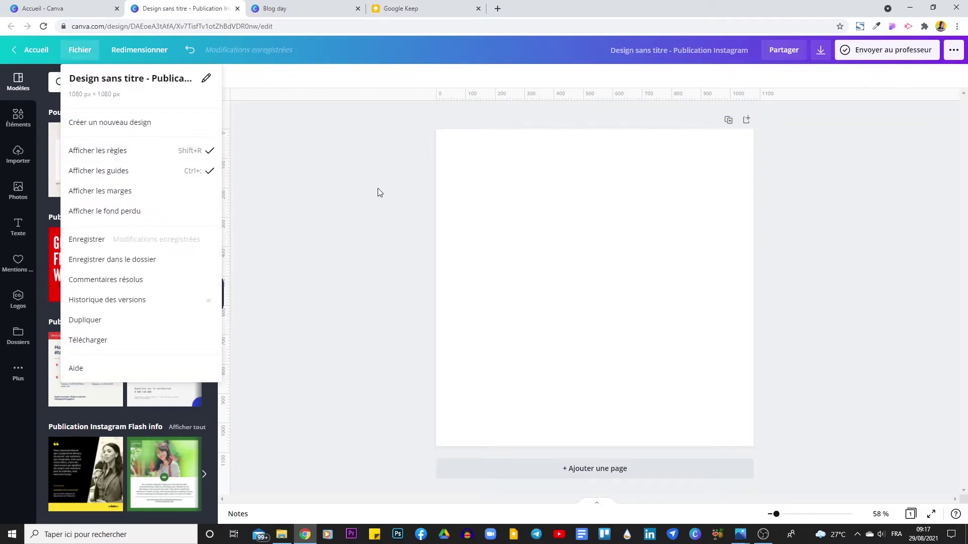
left_click(298, 169)
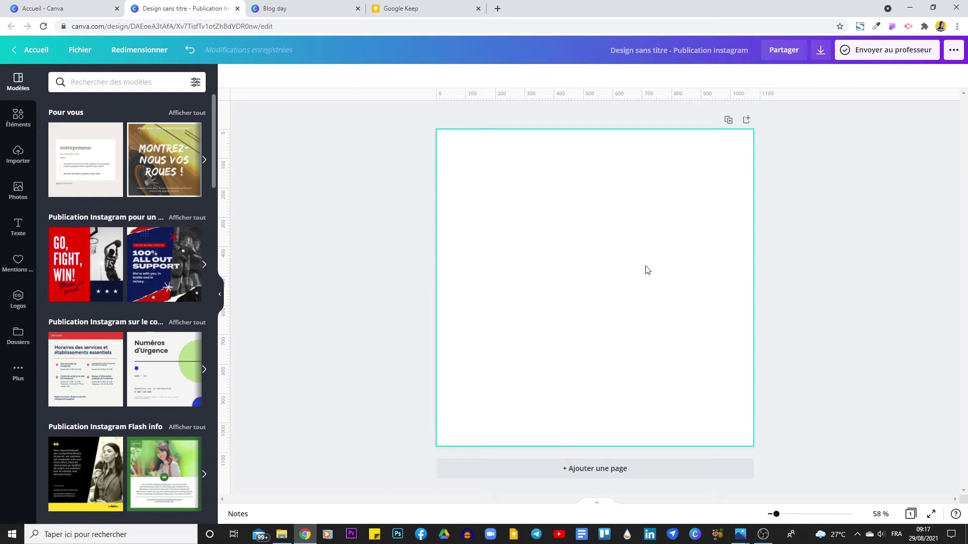
Step: Switch to Photos to examine the finished Blog day.png reference image, and return to the blank design in Chrome
key("alt+Tab")
key("alt+Tab")
key("alt+Tab")
key("alt+Tab")
key("alt+Tab")
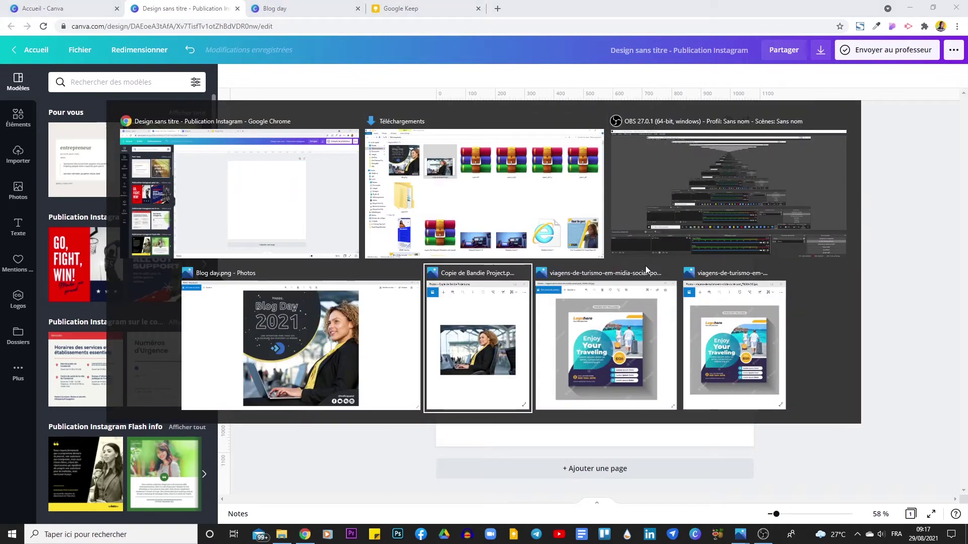
key("alt+Tab")
key("alt+Tab")
key("alt+Tab")
key("alt+Tab")
key("alt+Tab")
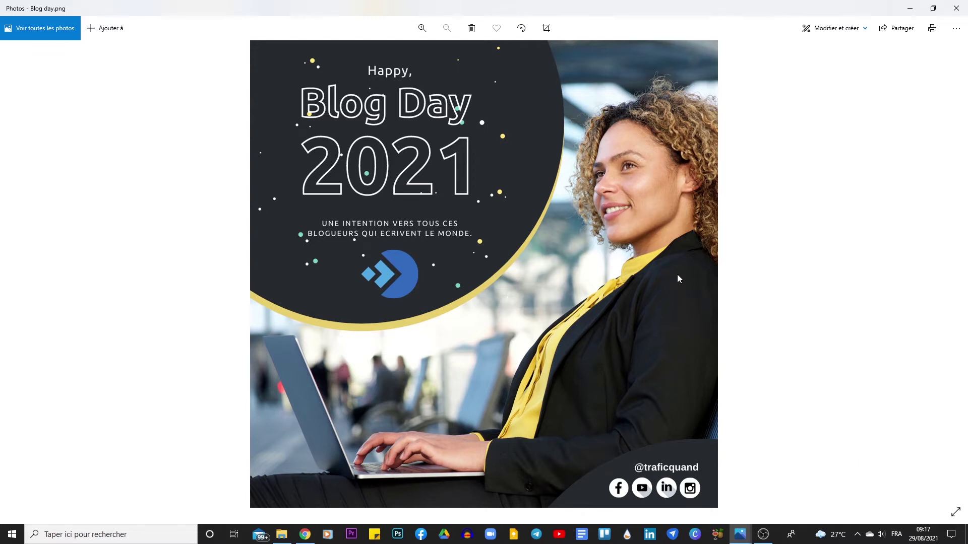
key("alt+Tab")
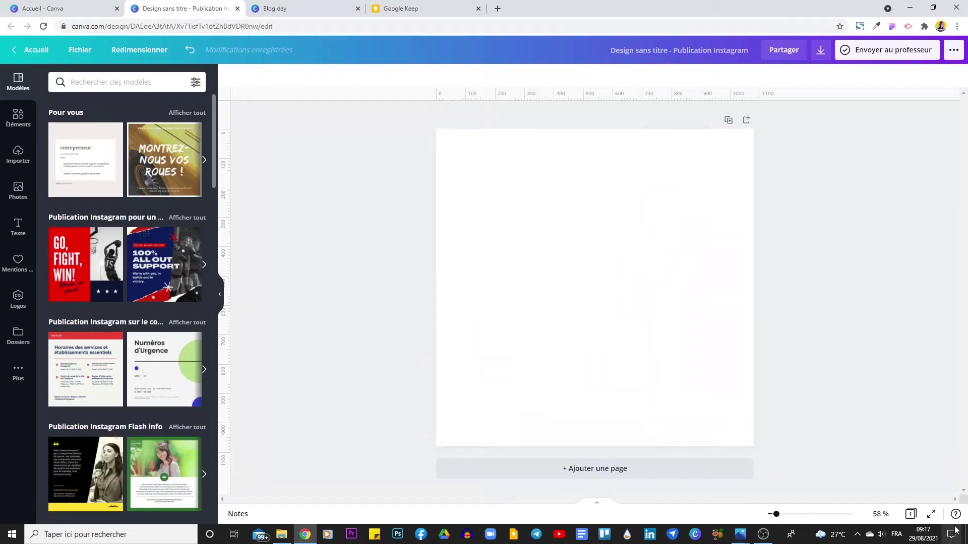
Step: Import the Copie de Bandie Project image from the Téléchargements folder into the design's uploads
left_click(18, 156)
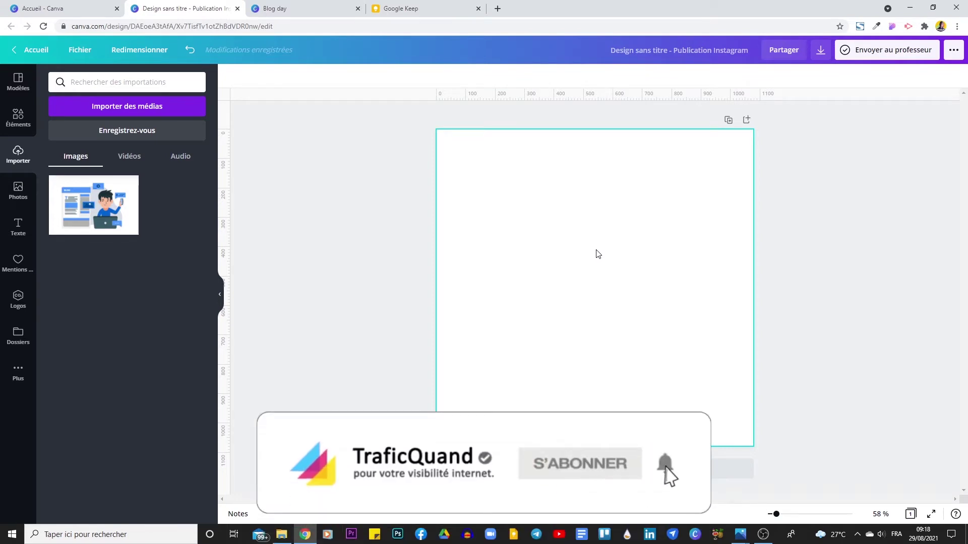
left_click(284, 540)
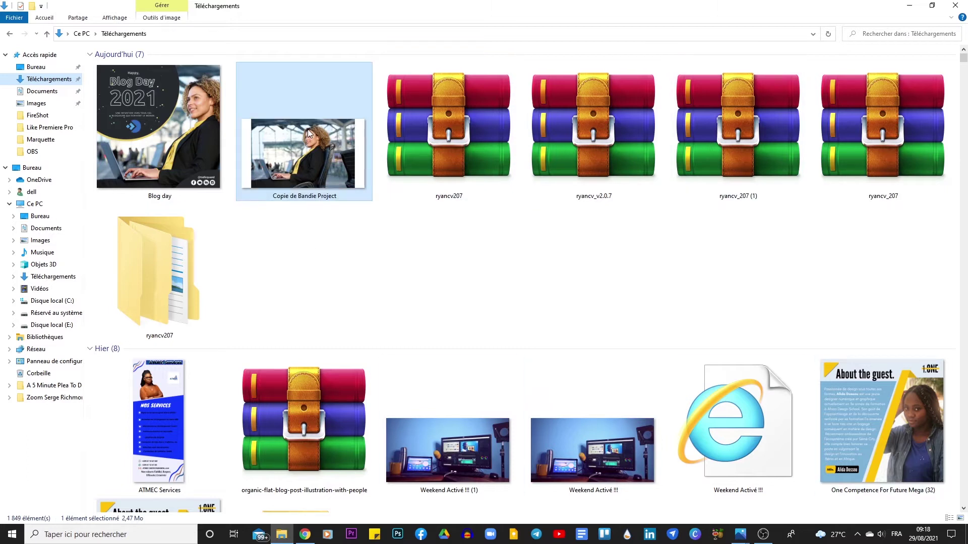
left_click_drag(334, 197, 122, 251)
key("alt+Tab")
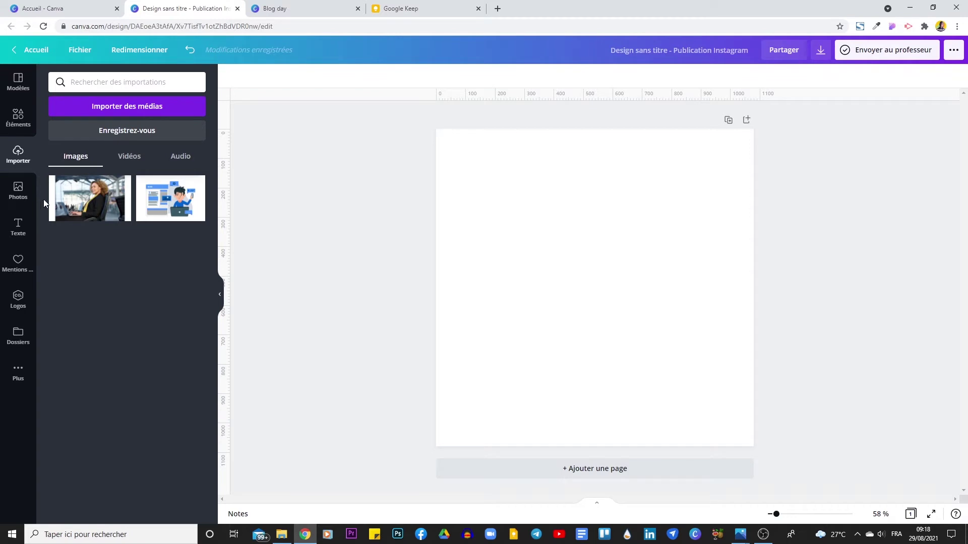
Step: Place the imported photo of the woman on the page and crop off its white side margins
left_click(81, 200)
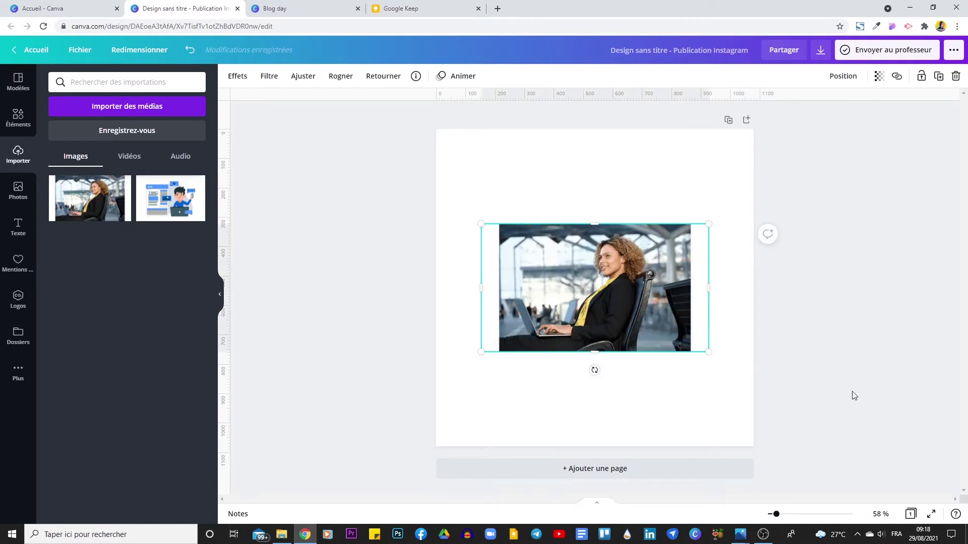
left_click_drag(706, 290, 664, 289)
left_click_drag(480, 292, 501, 292)
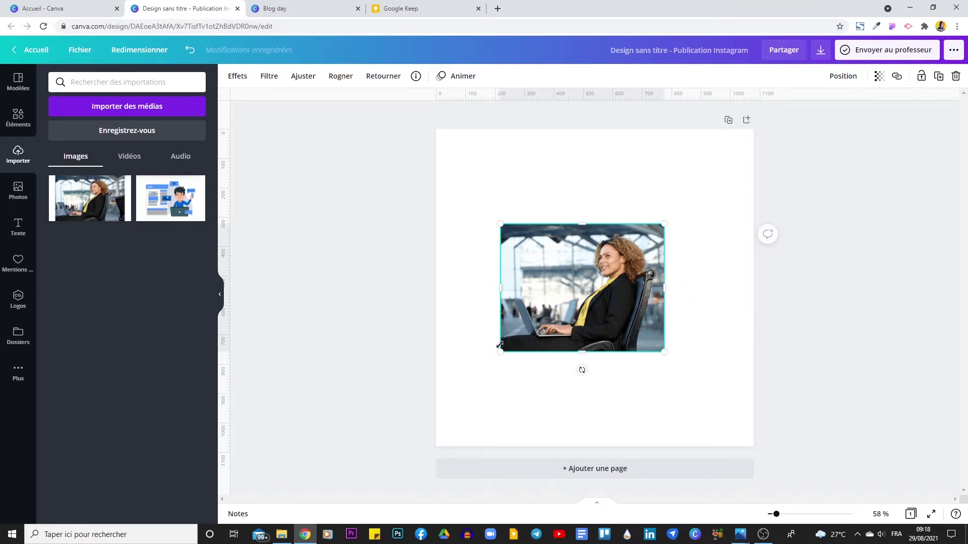
Step: Enlarge the photo and extend its edges to cover the page, with the woman on the right side
left_click_drag(500, 349, 468, 446)
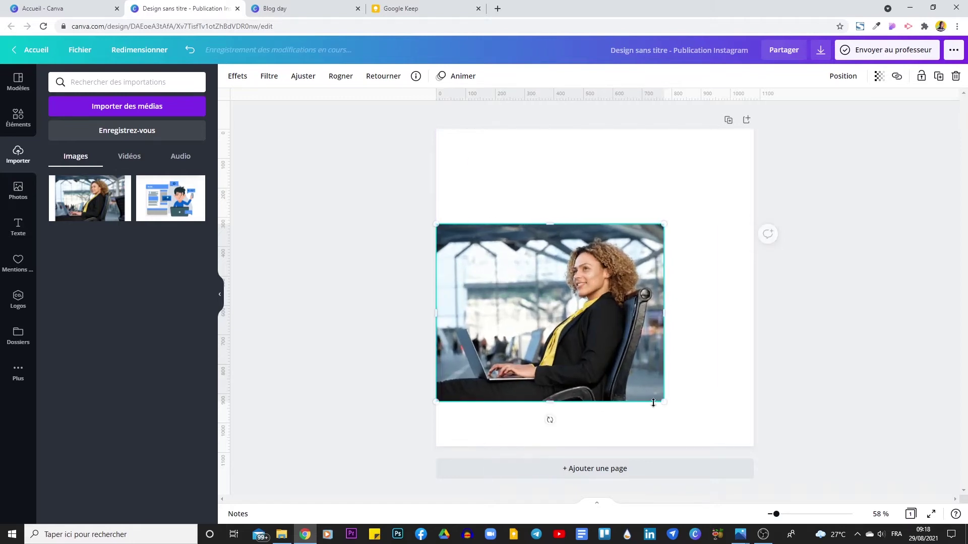
left_click_drag(662, 401, 735, 430)
left_click_drag(723, 227, 747, 176)
left_click_drag(585, 207, 612, 130)
left_click_drag(605, 422, 609, 447)
double_click(636, 307)
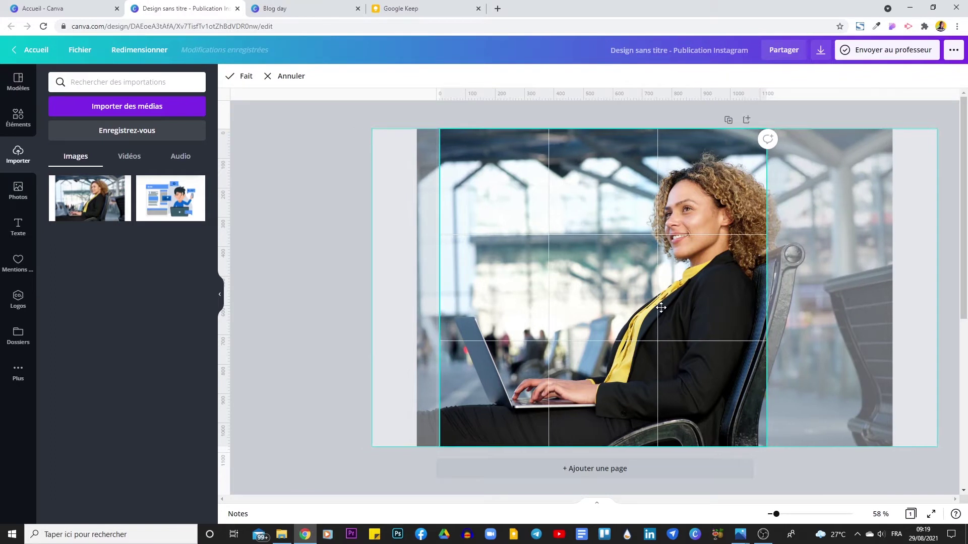
left_click(309, 156)
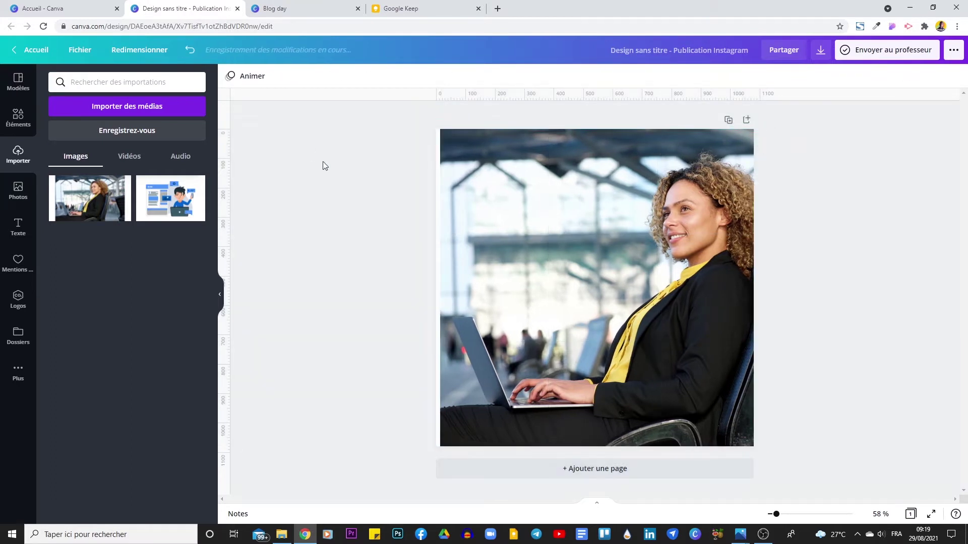
Step: Compare the photo's framing with the Blog day.png reference in Photos, and return to the design in Chrome
key("alt+Tab")
key("alt+Tab")
key("alt+Tab")
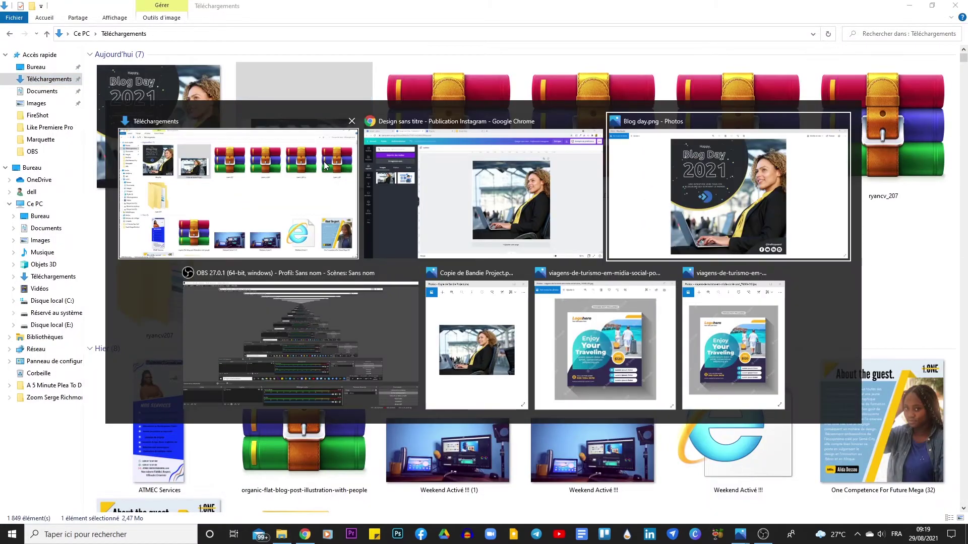
key("alt+Tab")
key("alt+Tab")
key("alt+Tab")
key("alt+Tab")
key("alt+Tab")
key("alt+Tab")
key("alt+Tab")
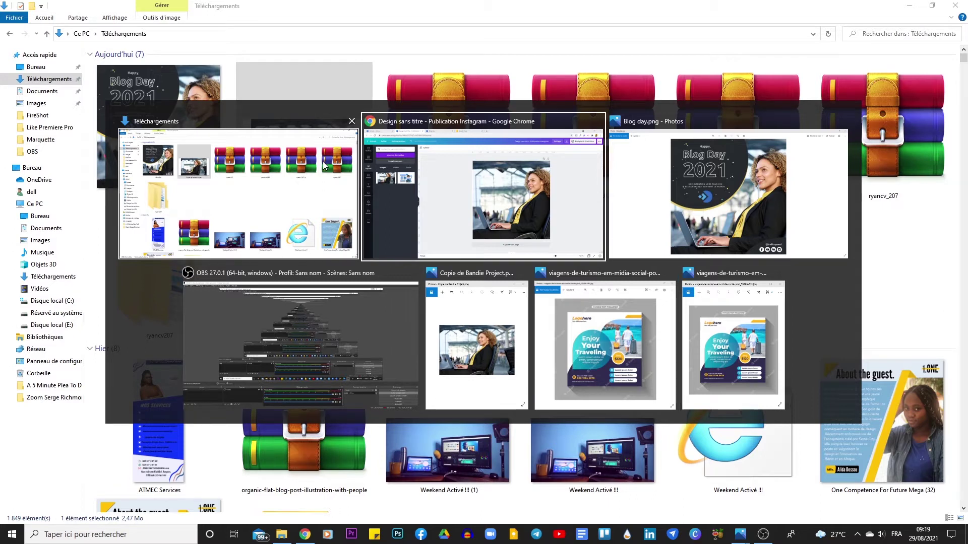
key("alt+Tab")
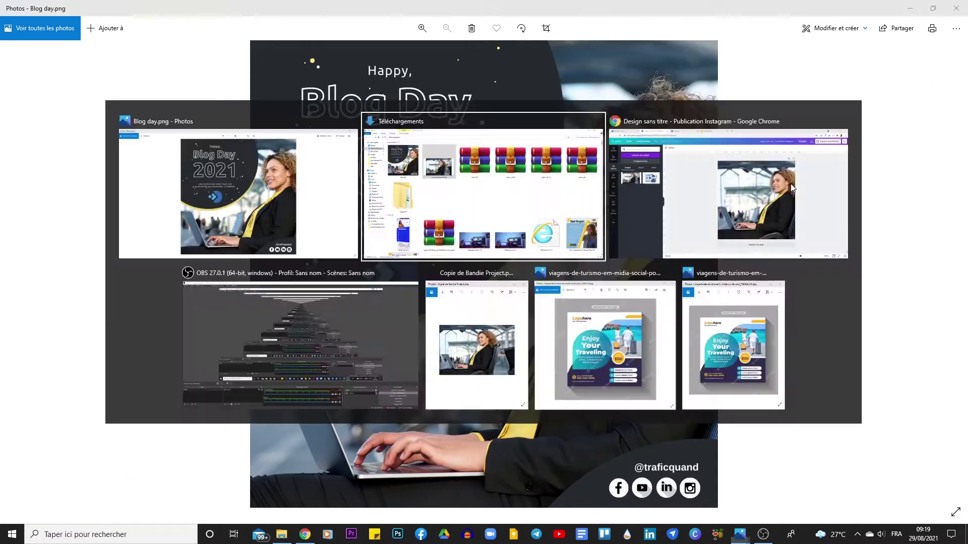
key("alt+Tab")
key("alt+Tab")
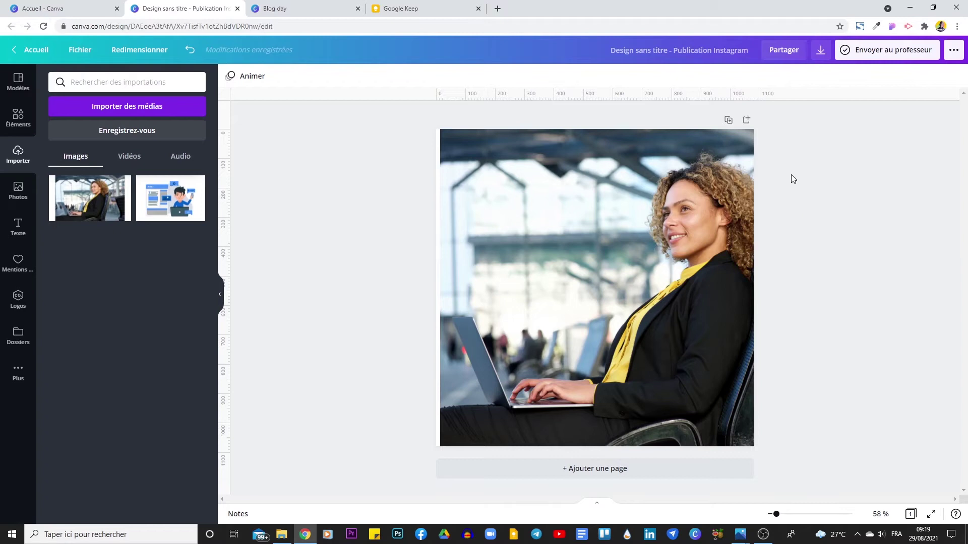
Step: Extend the photo's left side to the page edge to close the narrow gap
left_click(491, 236)
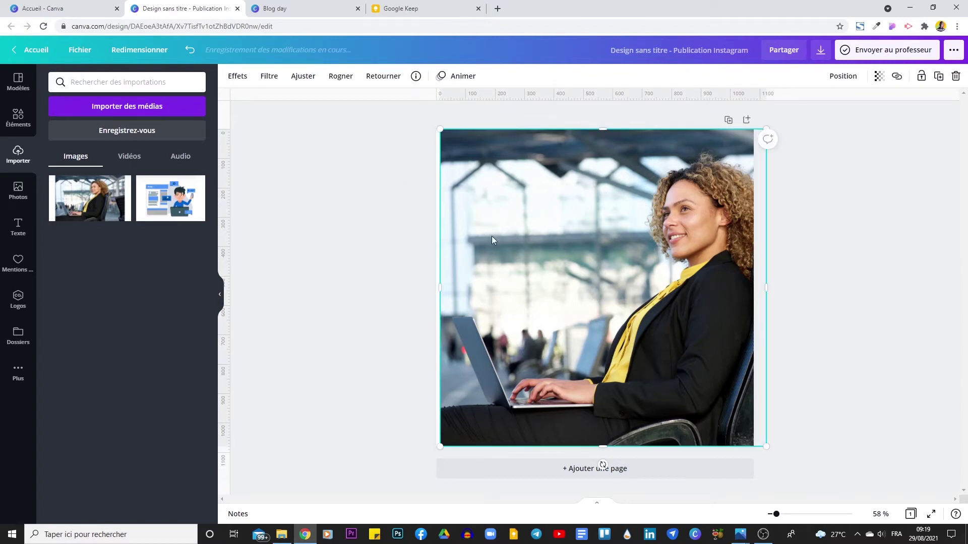
left_click_drag(440, 285, 436, 285)
left_click(376, 262)
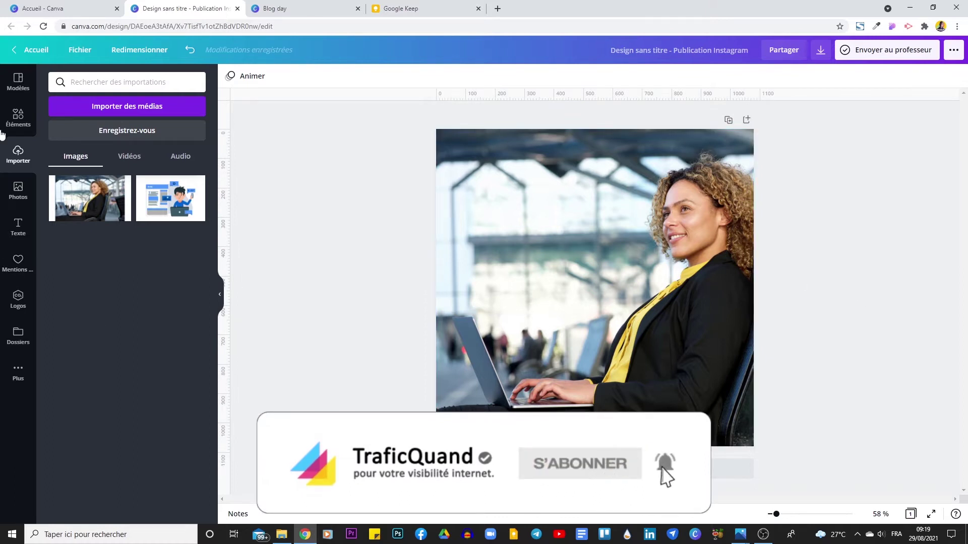
Step: Add a circle from Lignes et formes and move it partly off the page's upper-left corner
left_click(15, 118)
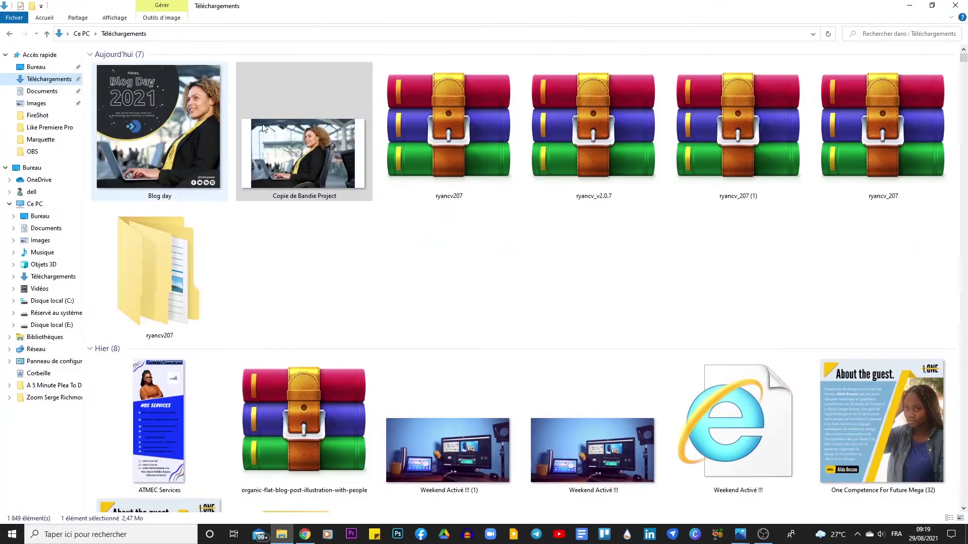
key("alt+Tab")
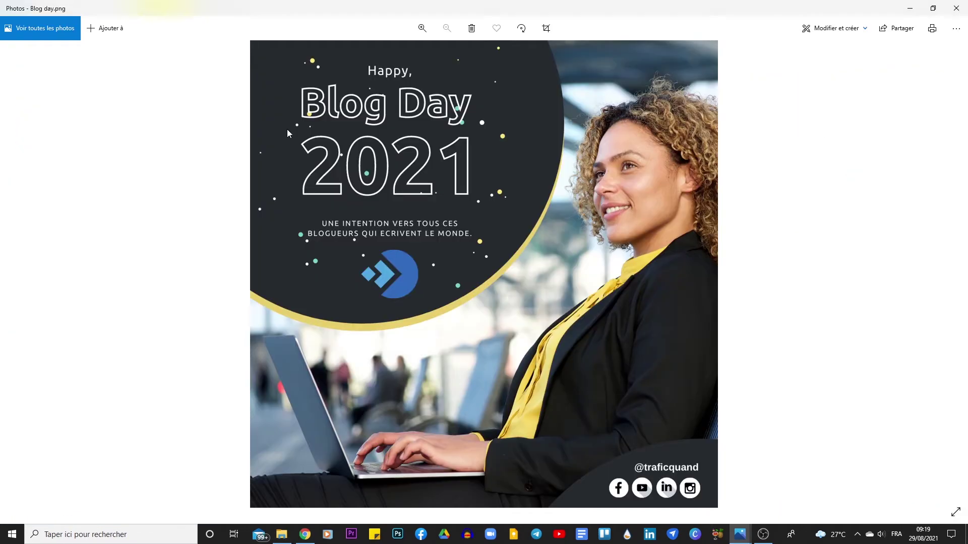
key("alt+Tab")
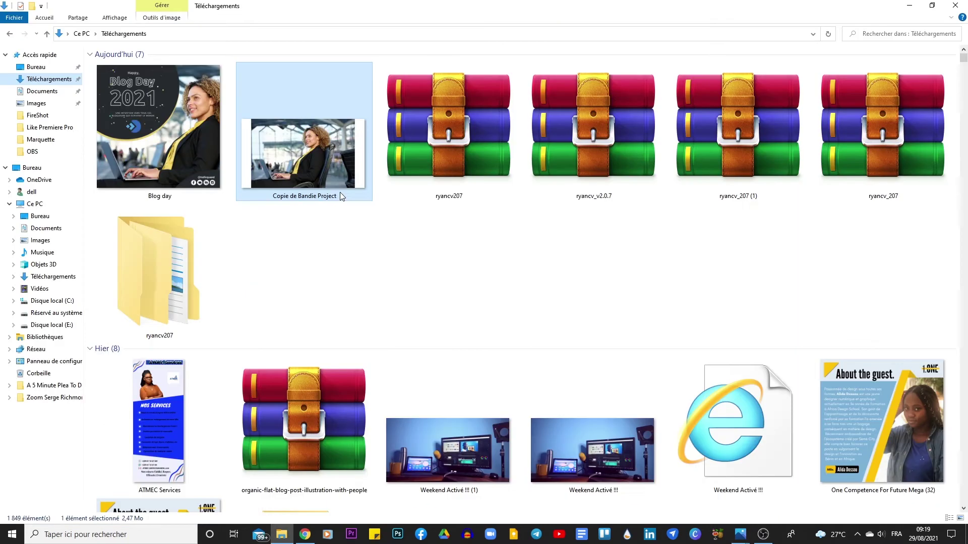
key("alt+Tab")
key("Tab")
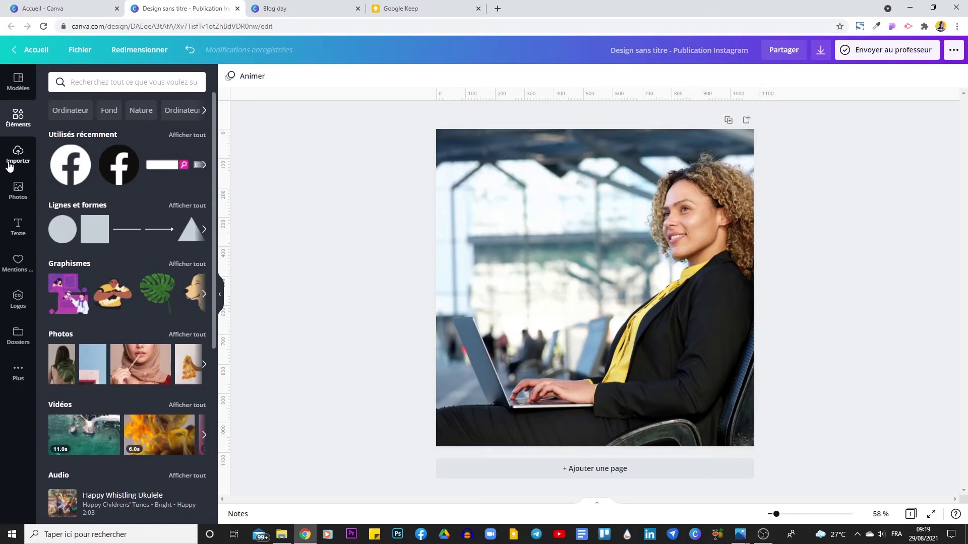
scroll(66, 212, "down", 2)
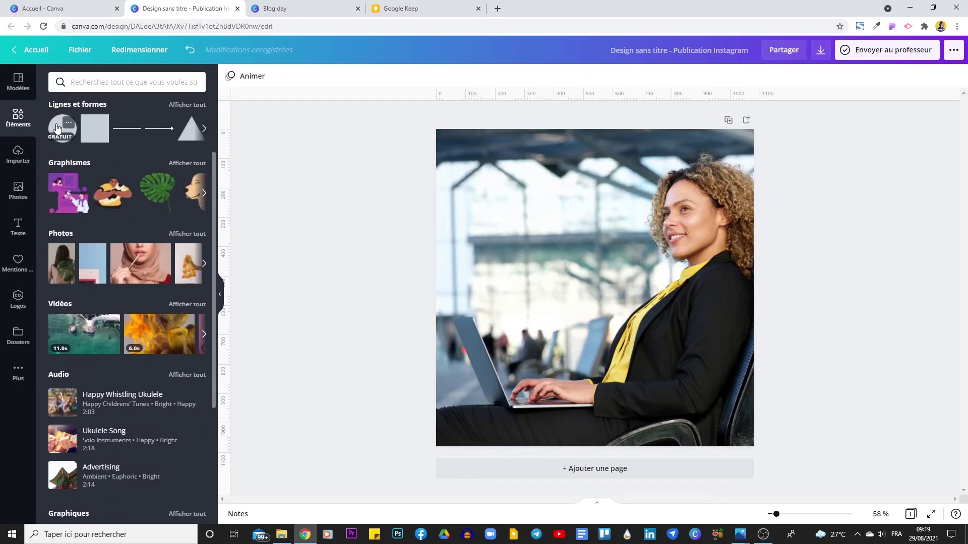
left_click(57, 128)
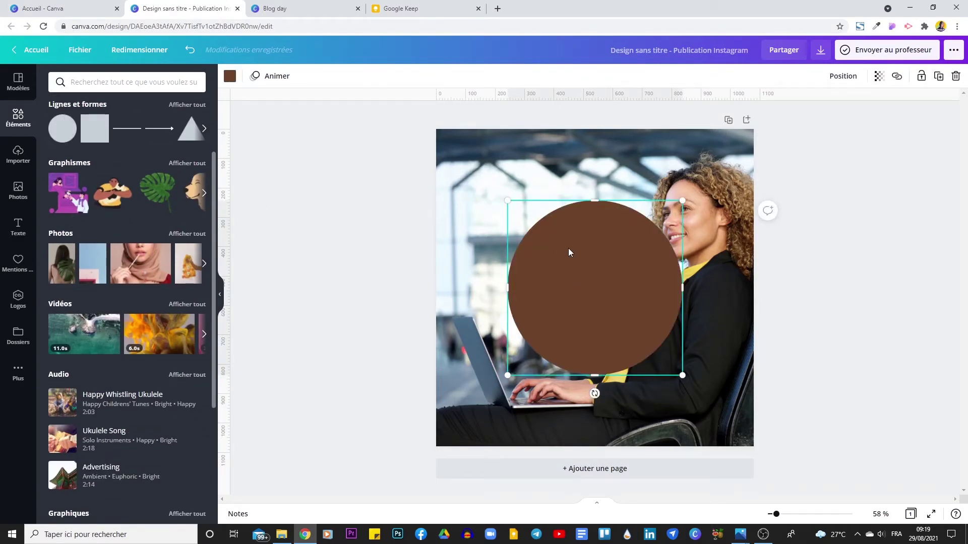
left_click_drag(568, 248, 555, 191)
scroll(53, 150, "up", 2)
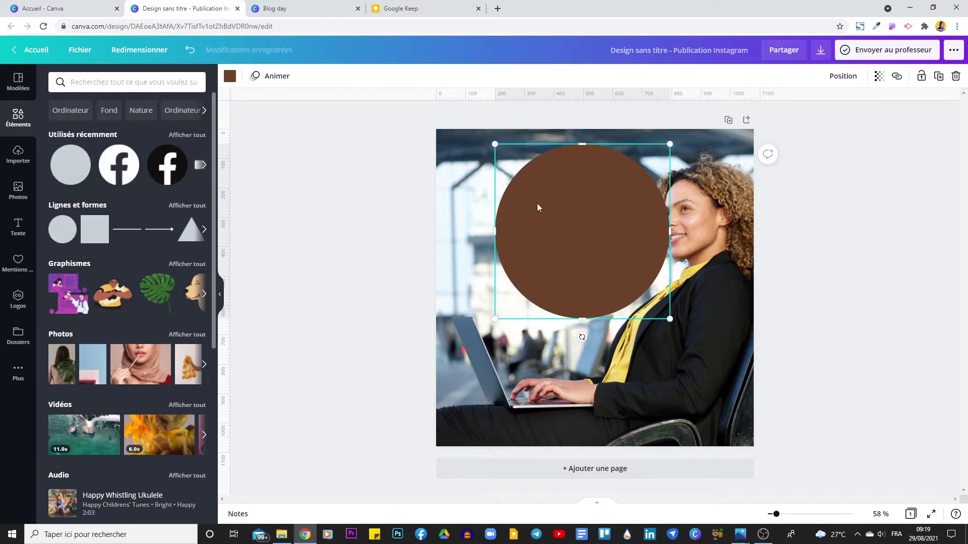
left_click_drag(519, 169, 419, 120)
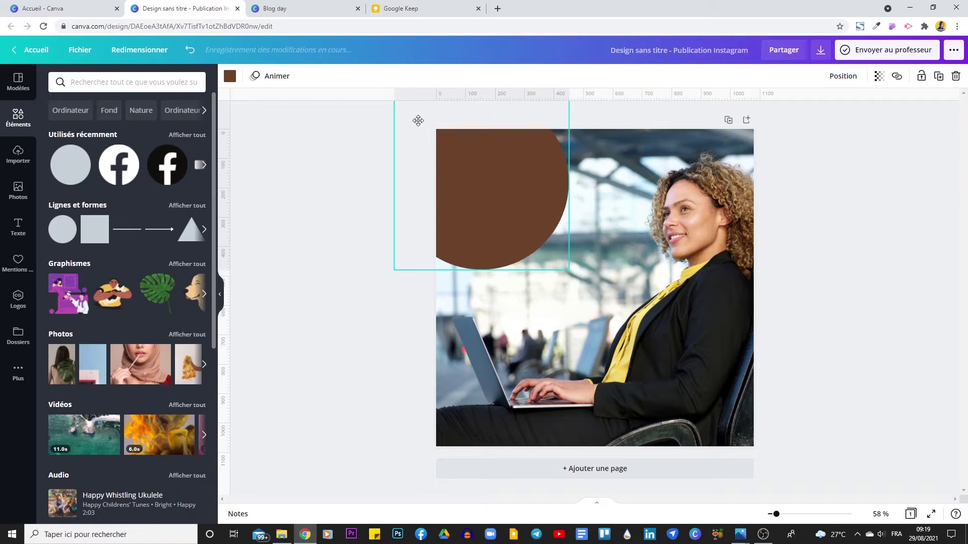
Step: Enlarge the corner circle to about 741 × 741, shift it slightly right, and compare it with the Blog day.png reference in Photos
left_click_drag(568, 273, 609, 309)
left_click_drag(546, 222, 559, 220)
left_click_drag(618, 310, 625, 313)
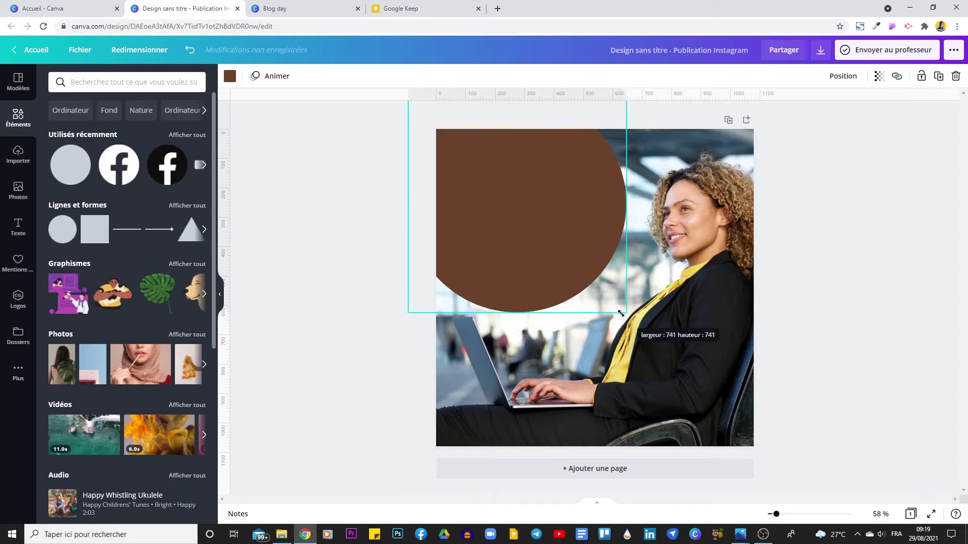
key("alt+Tab")
key("alt+Tab")
key("Tab")
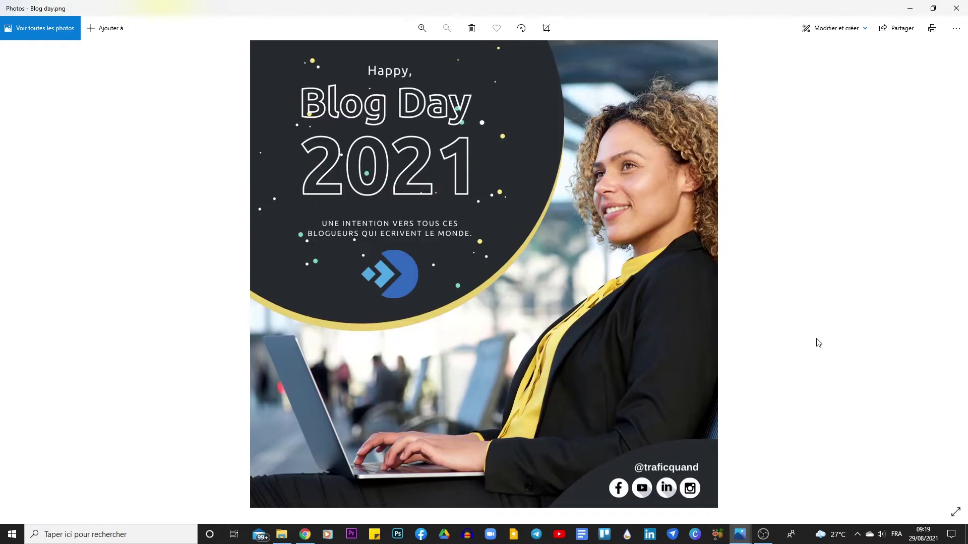
key("alt+Tab")
key("Tab")
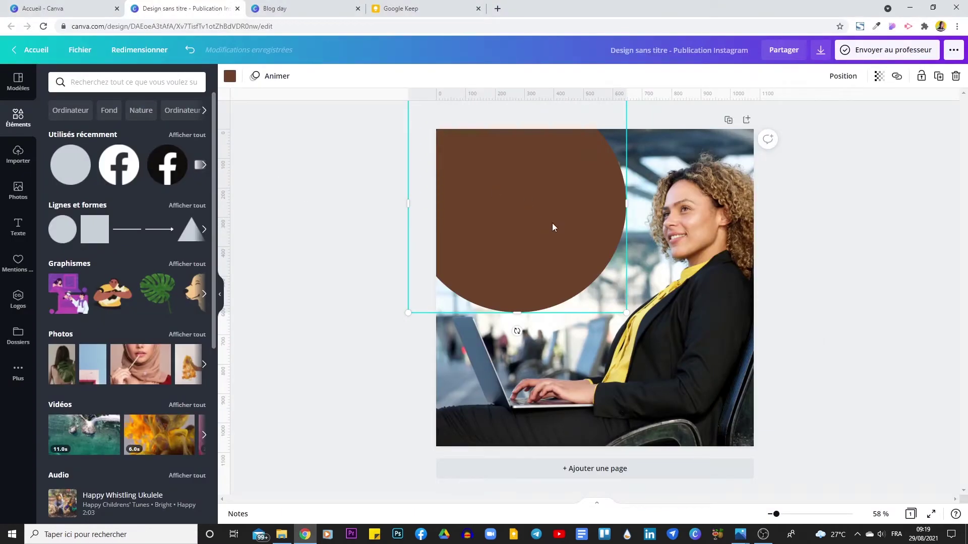
Step: Offset the duplicate circle slightly up and left of the brown one and recolour it with the photo's near-black colour
left_click_drag(561, 232, 551, 222)
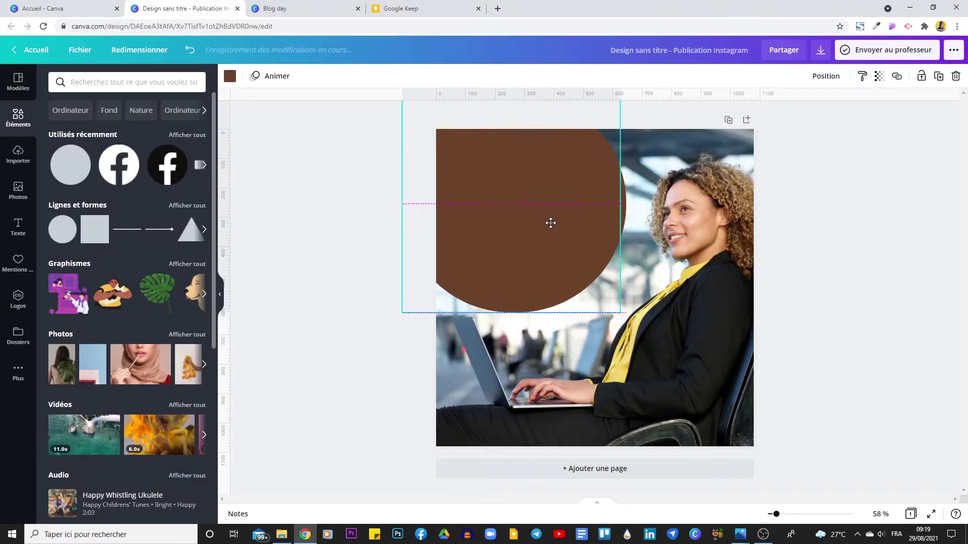
left_click(235, 79)
left_click(113, 228)
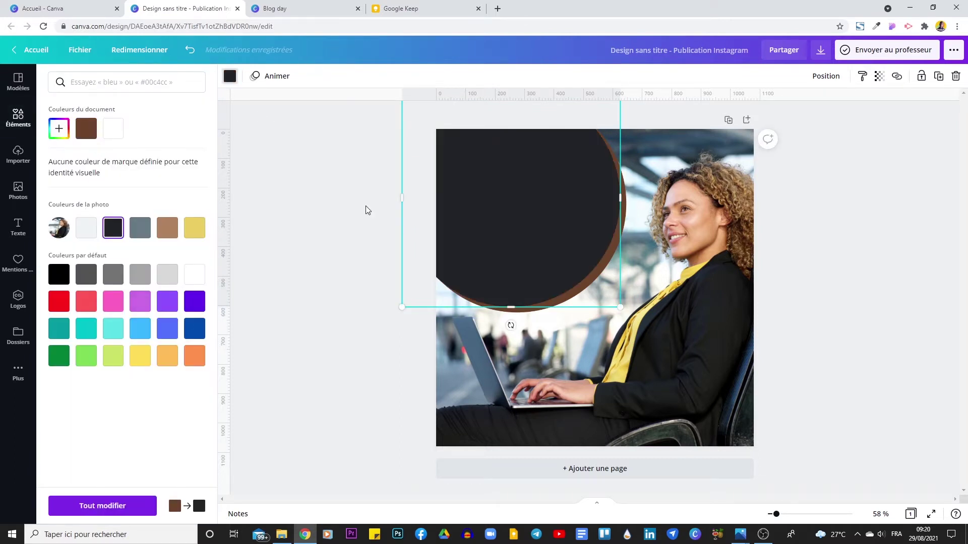
left_click(365, 206)
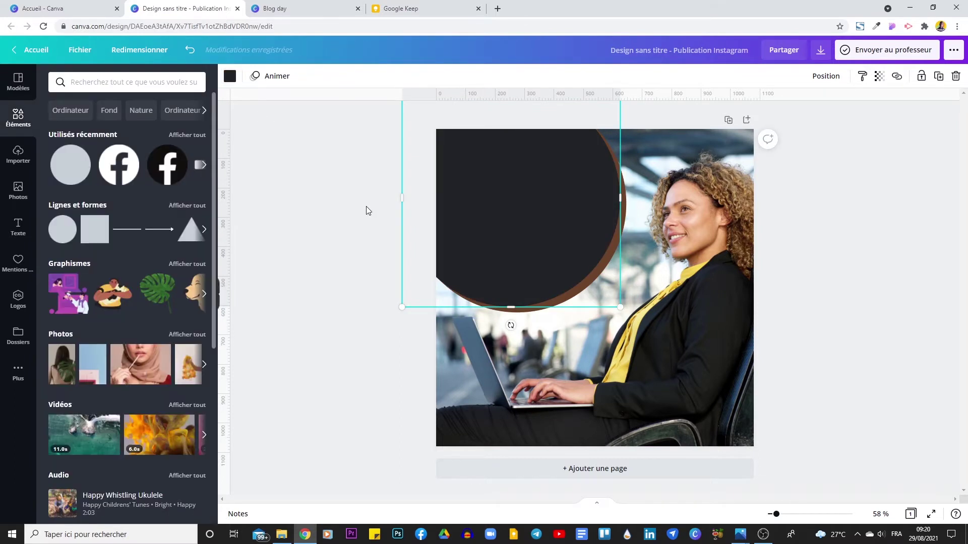
Step: Nudge the brown circle left and slightly up so only a thin rim shows along the dark circle's lower-right edge
left_click(625, 240)
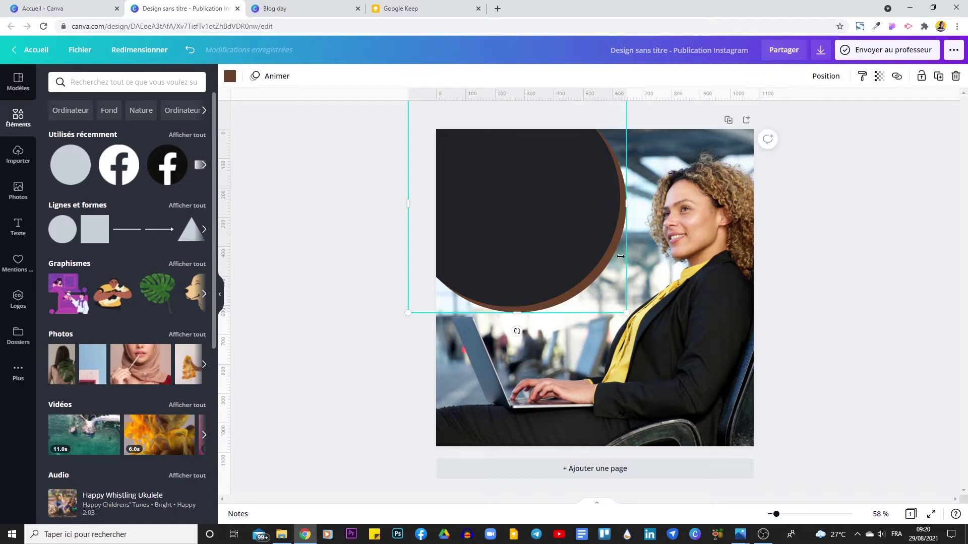
left_click(613, 287)
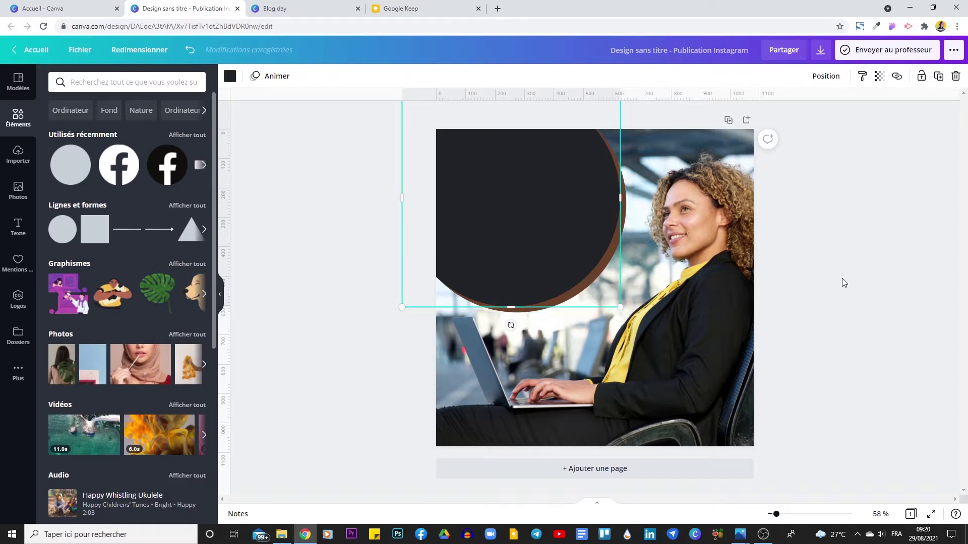
left_click(623, 220)
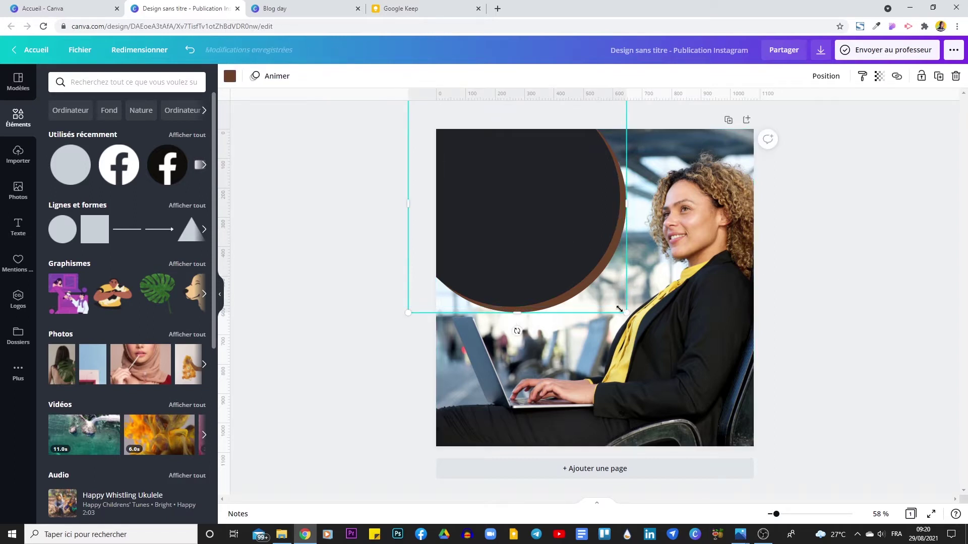
key("Left")
key("Left")
key("Left")
key("Left")
key("Left")
key("Left")
key("Left")
key("Left")
key("Left")
key("Left")
key("Left")
key("Left")
key("Left")
key("Left")
key("Left")
key("Left")
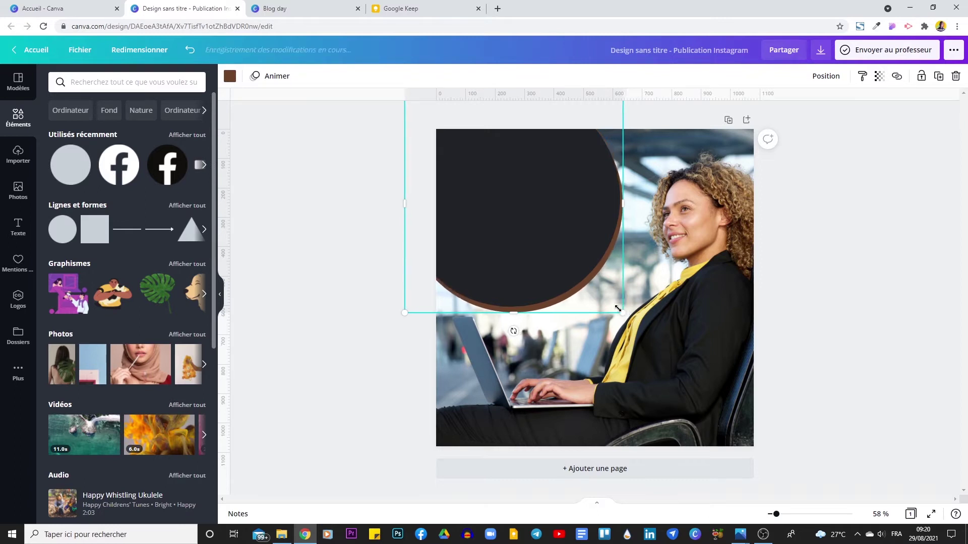
key("Up")
key("Up")
key("Up")
key("Up")
key("Up")
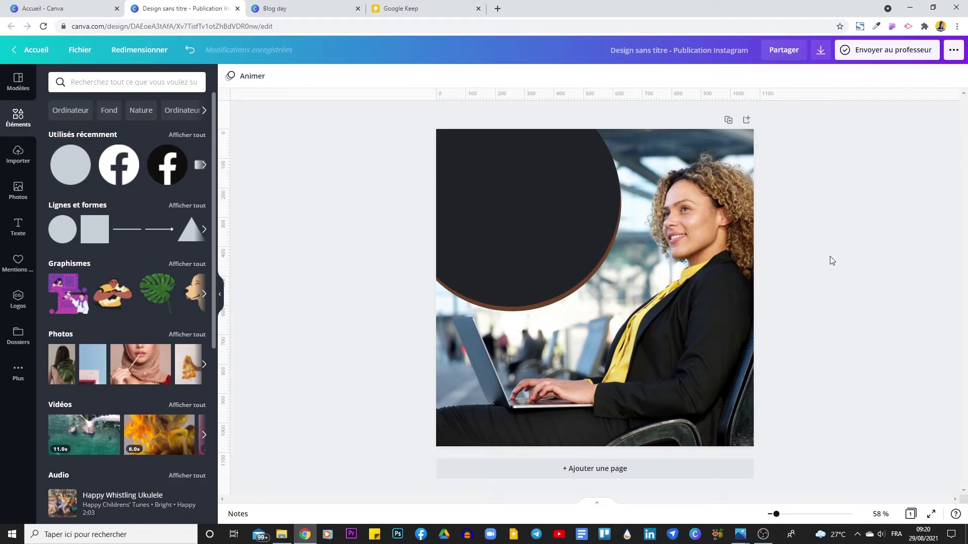
Step: Recolour the brown rear circle with the photo's yellow, checking it against the Blog day.png reference in Photos, and return to Chrome
key("alt+Tab")
key("alt+Tab")
key("alt+Tab")
key("alt+Tab")
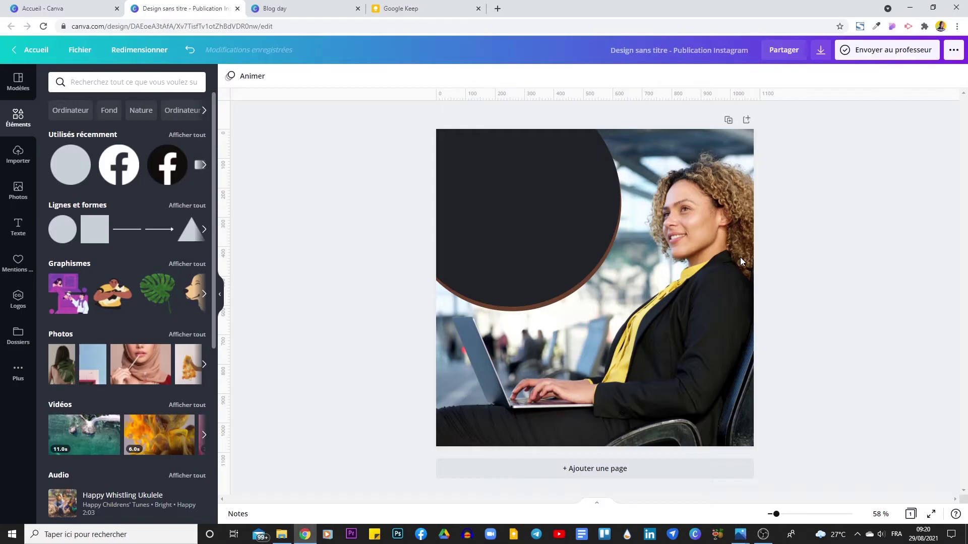
left_click(470, 310)
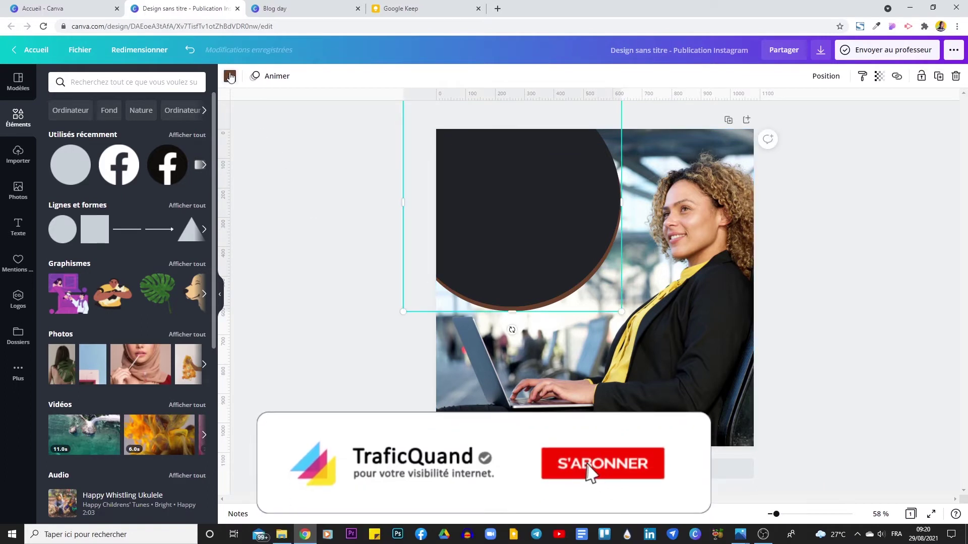
left_click(230, 75)
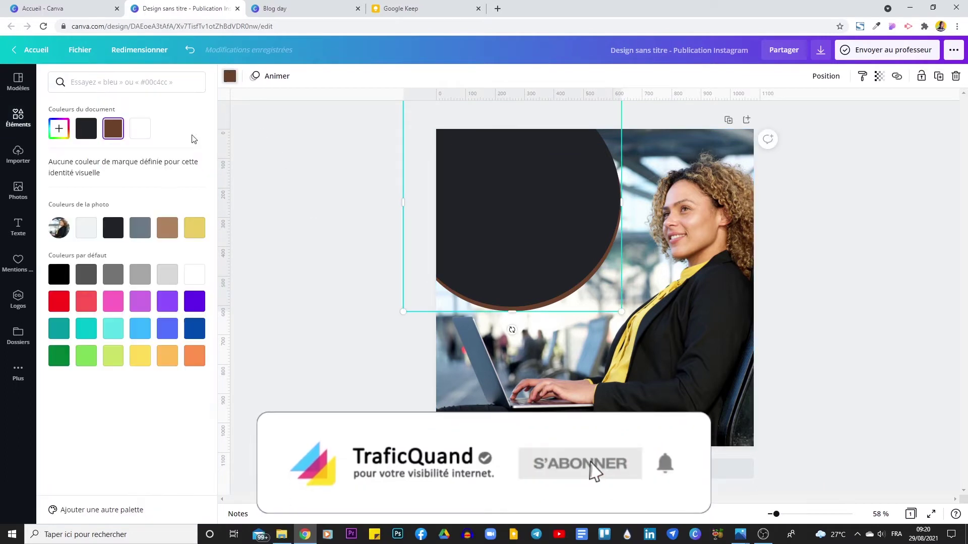
left_click(193, 229)
left_click(346, 346)
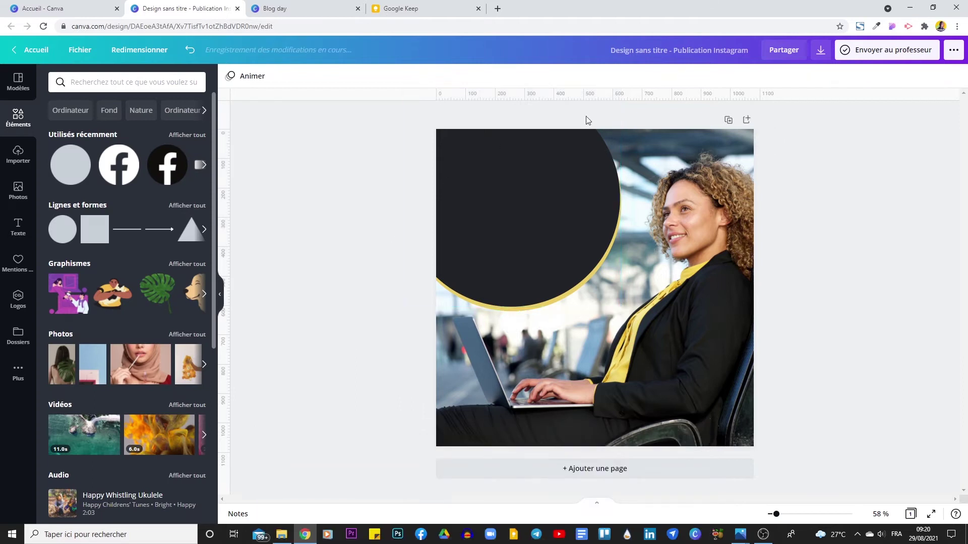
key("alt+Tab")
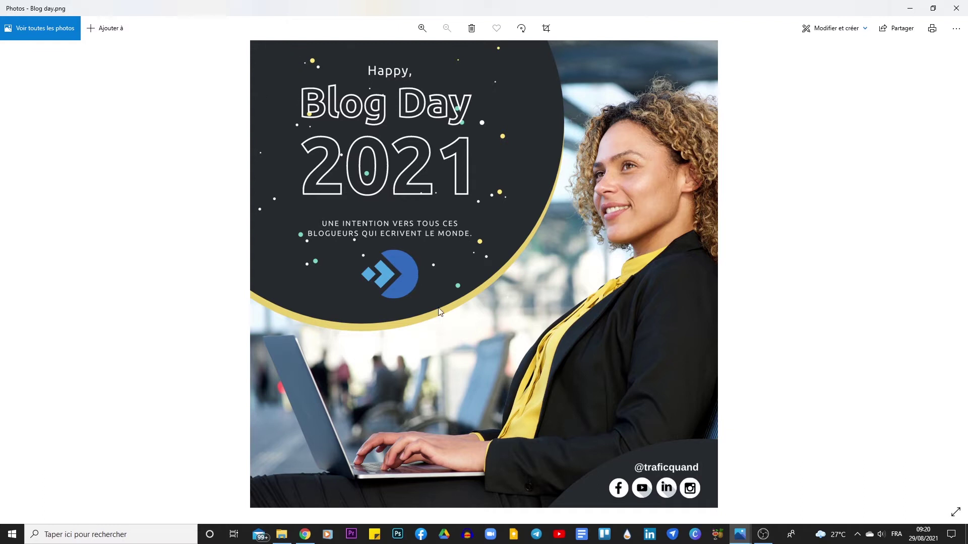
key("alt+Tab")
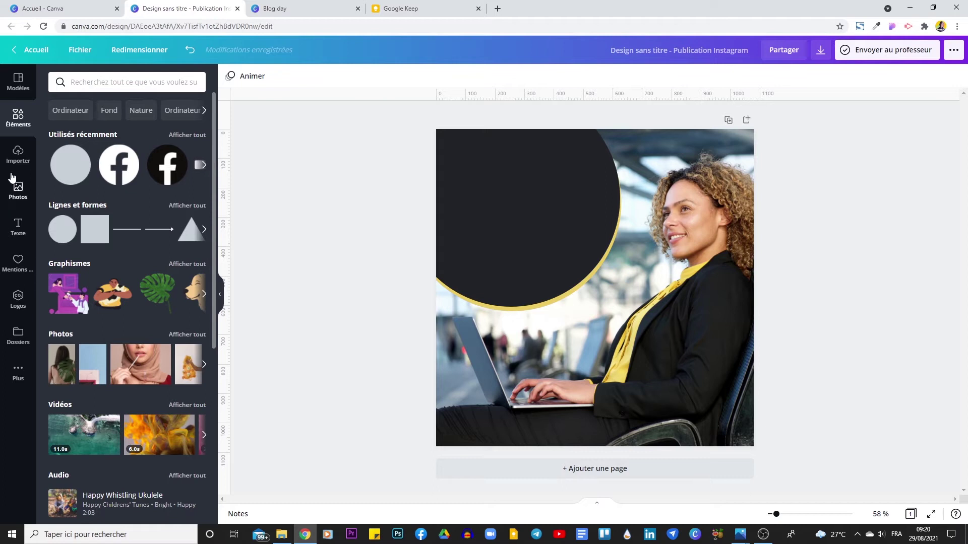
Step: Add the outlined "Les voyages forment la jeunesse" font combination and move it over the dark circle
left_click(18, 227)
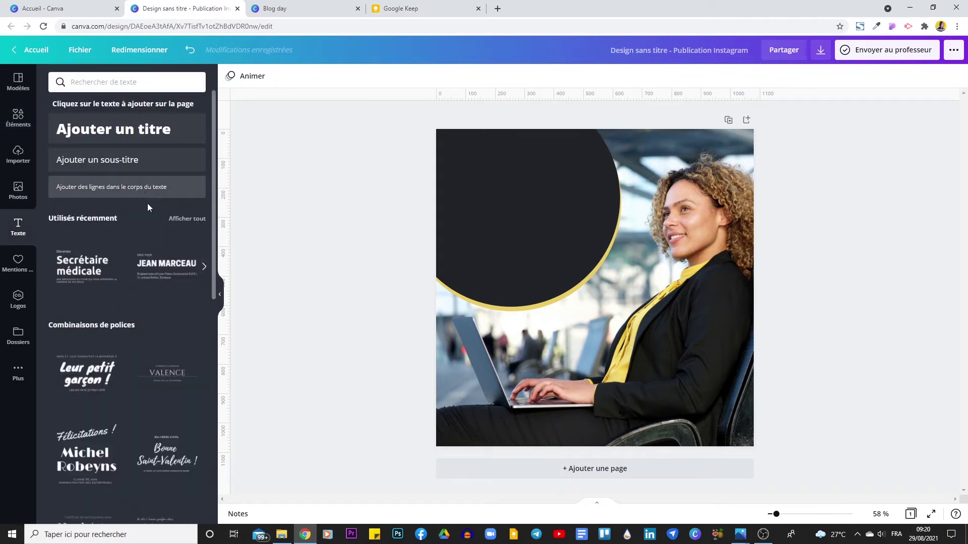
scroll(83, 328, "down", 6)
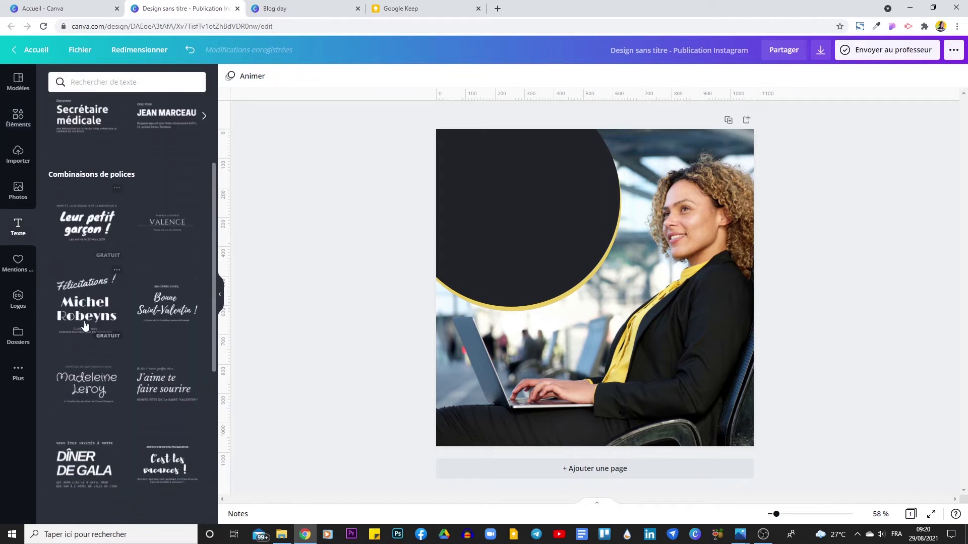
scroll(84, 325, "down", 3)
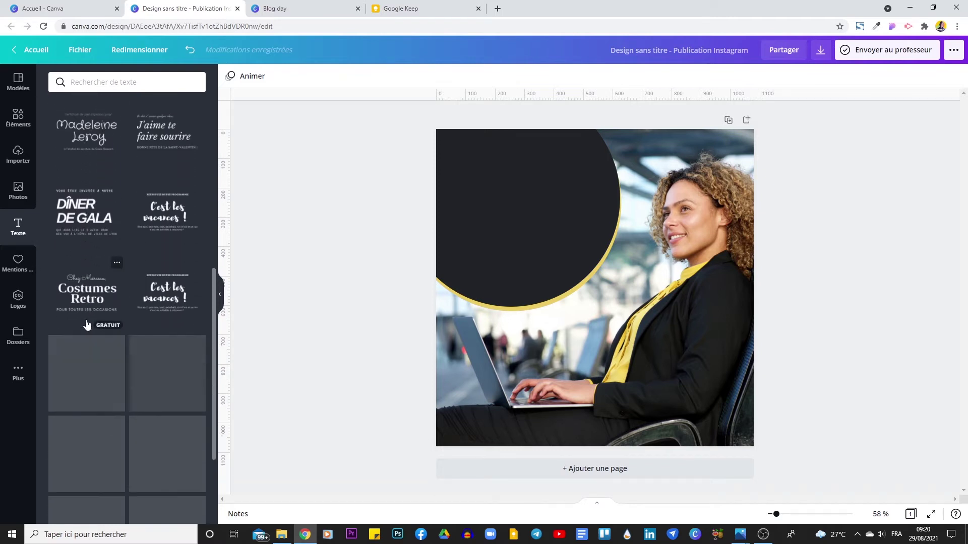
scroll(101, 342, "up", 5)
scroll(100, 343, "down", 7)
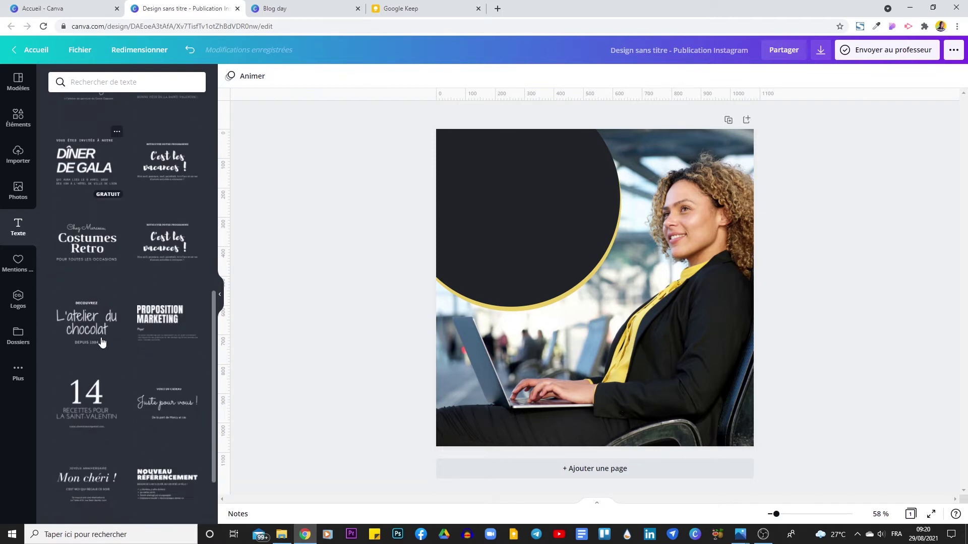
scroll(102, 343, "down", 3)
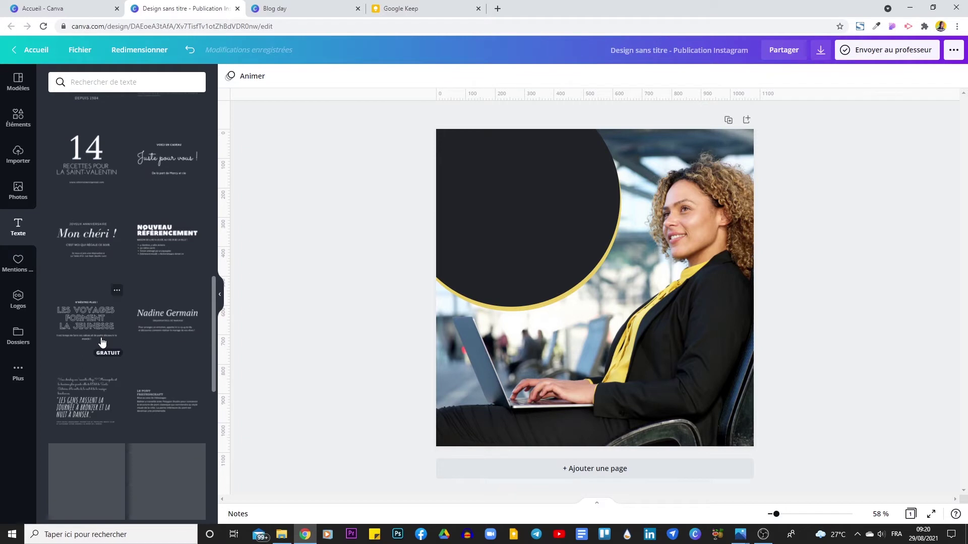
left_click(84, 317)
left_click_drag(576, 316, 529, 220)
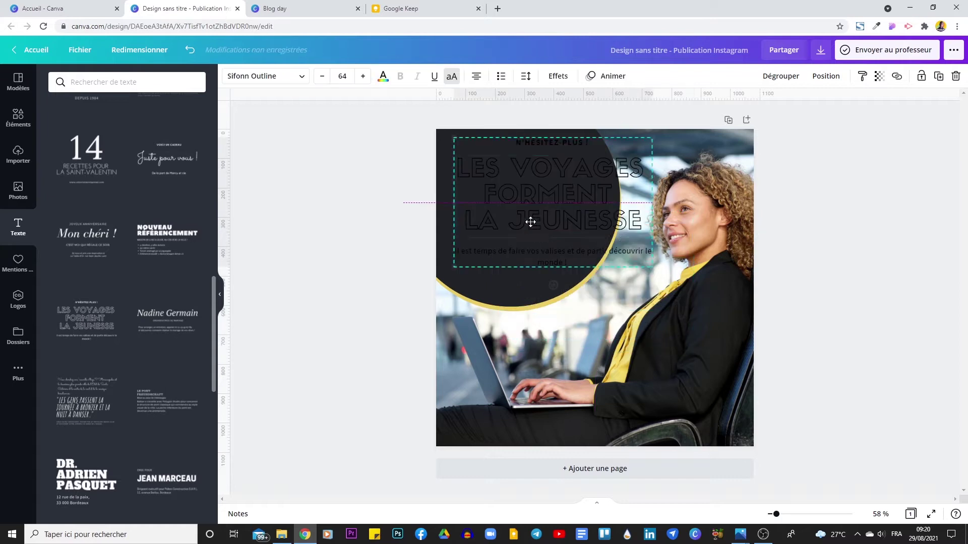
Step: Set the heading, the "N'hésitez-plus !" line and the closing sentence of the text group to white
double_click(538, 205)
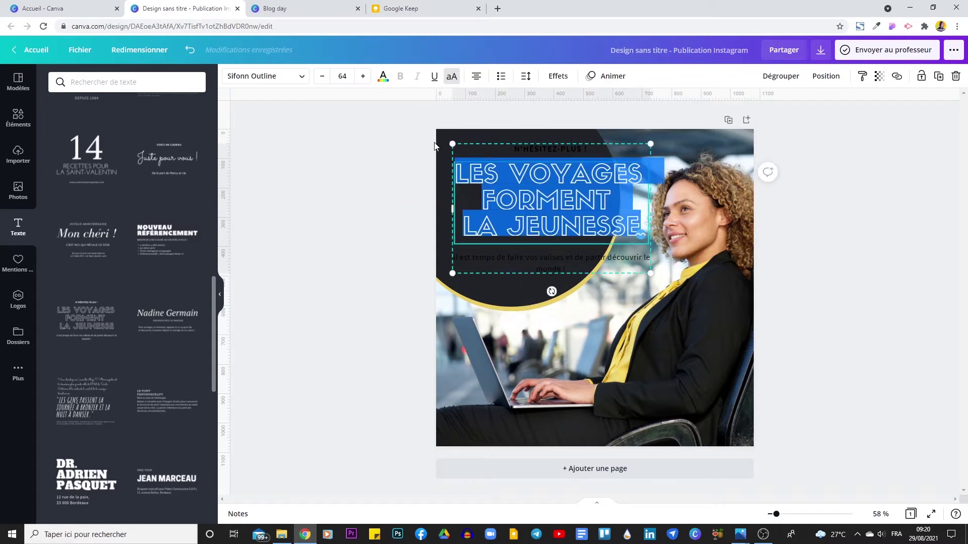
key("Escape")
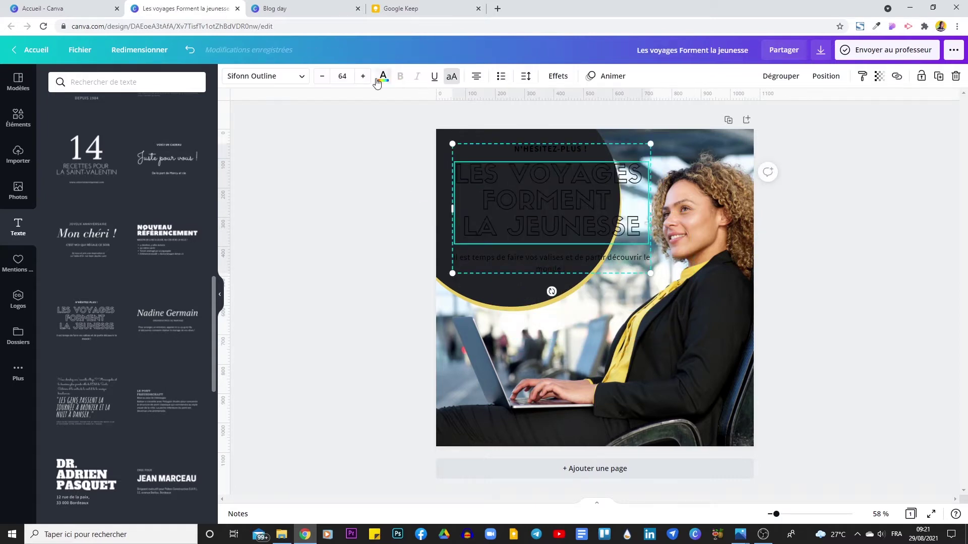
left_click(383, 76)
left_click(167, 129)
left_click(530, 150)
left_click(167, 129)
left_click(560, 256)
left_click(165, 132)
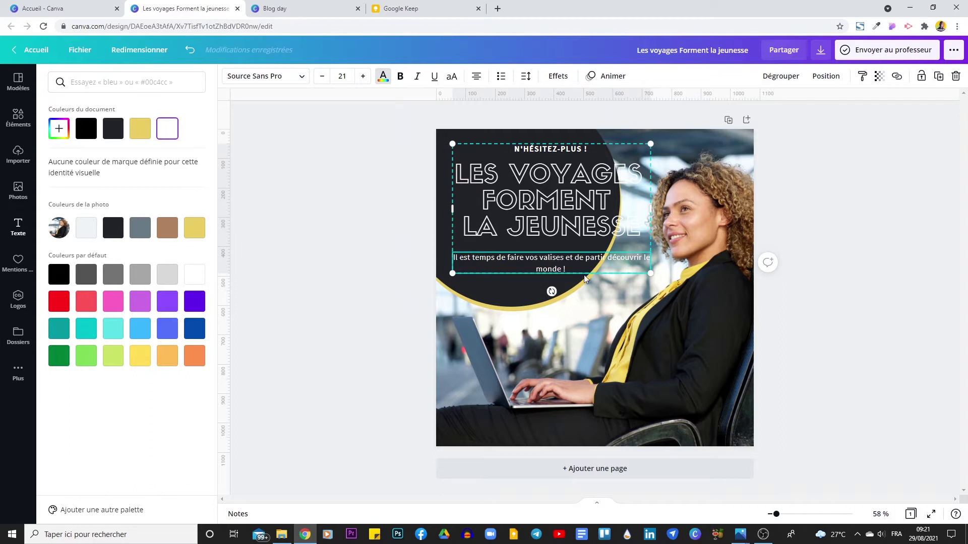
key("Escape")
left_click(568, 202)
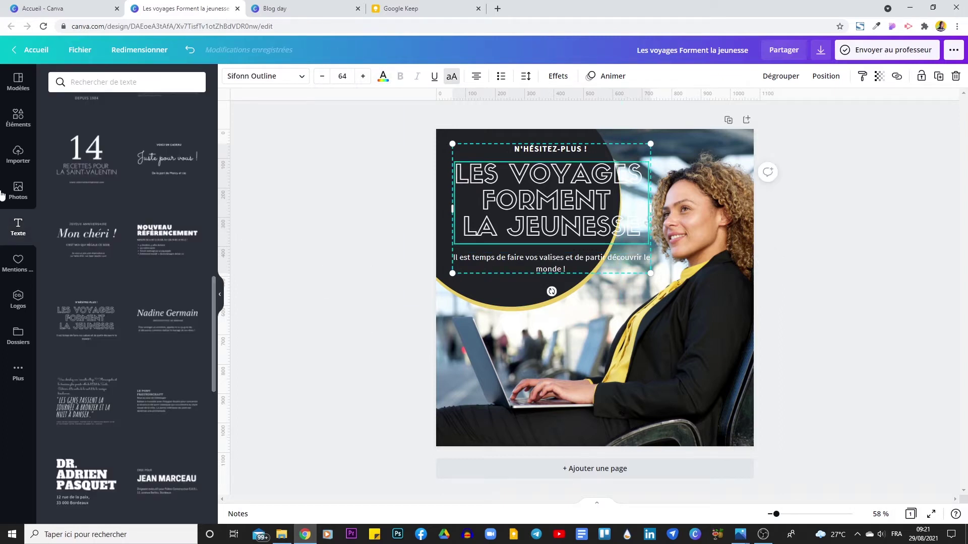
left_click(7, 231)
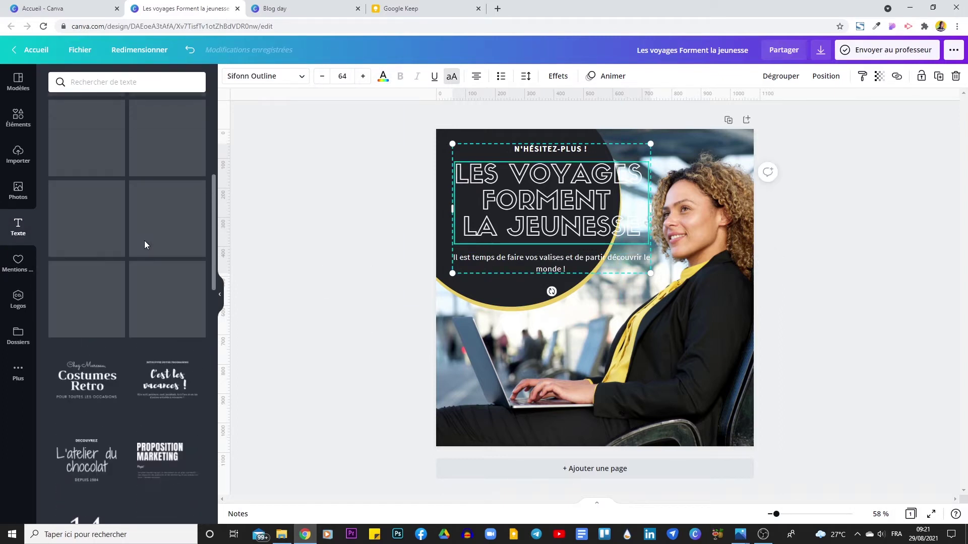
scroll(145, 245, "down", 4)
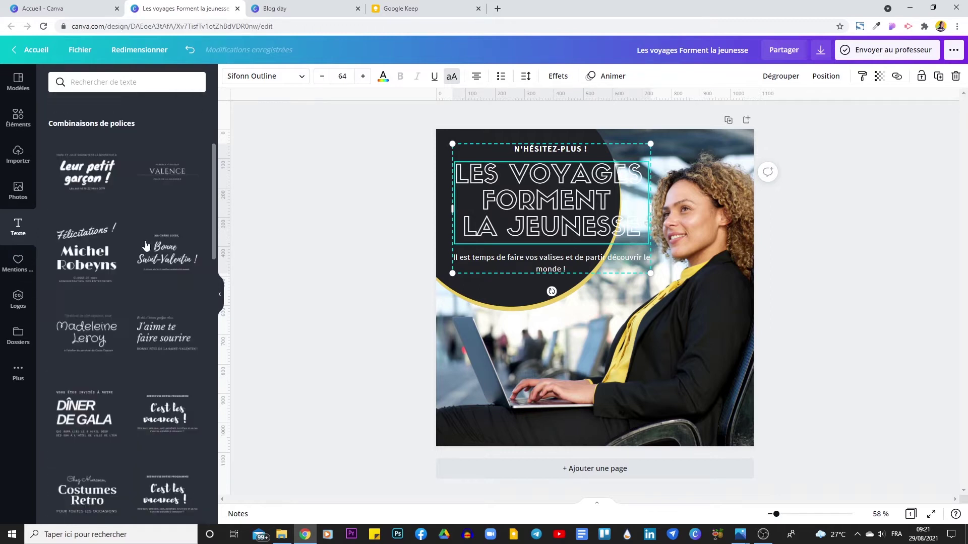
scroll(113, 307, "down", 10)
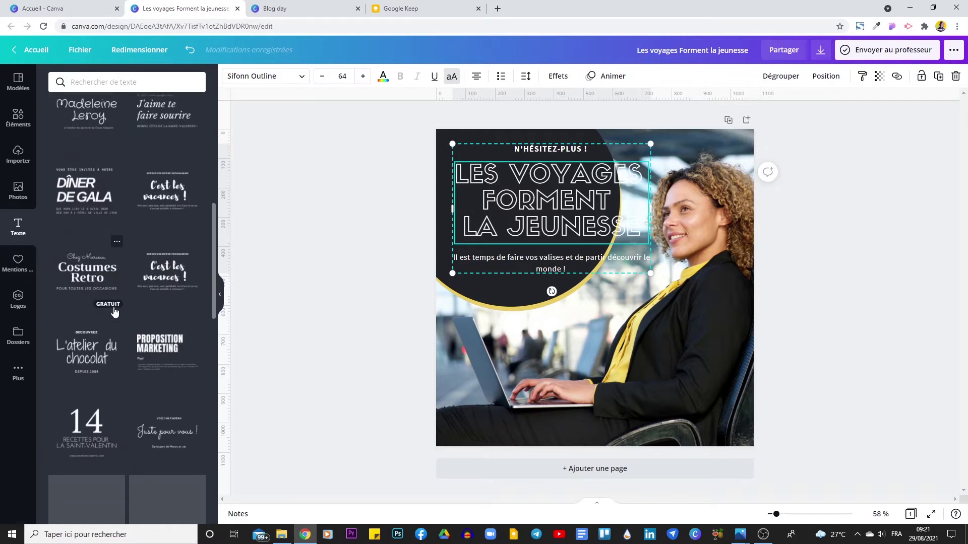
scroll(113, 307, "up", 15)
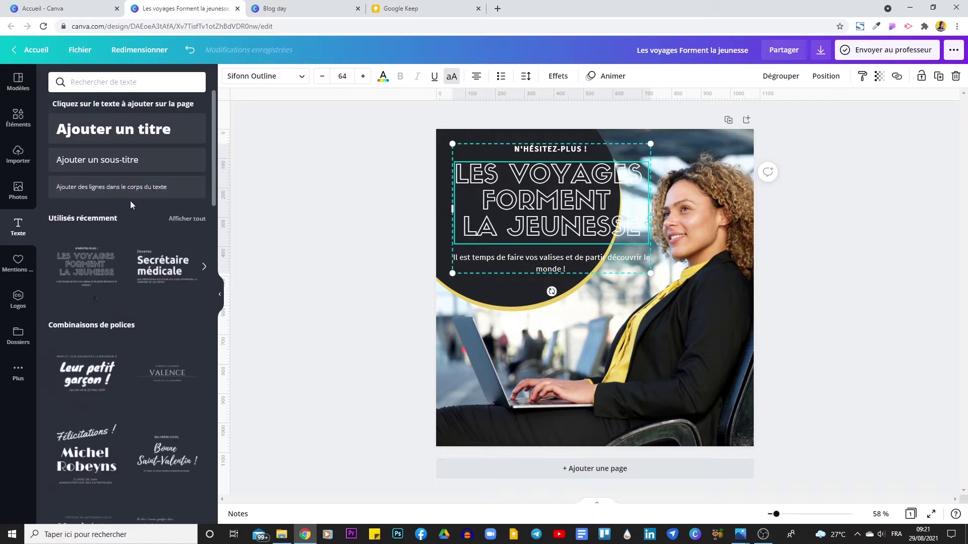
scroll(106, 196, "down", 3)
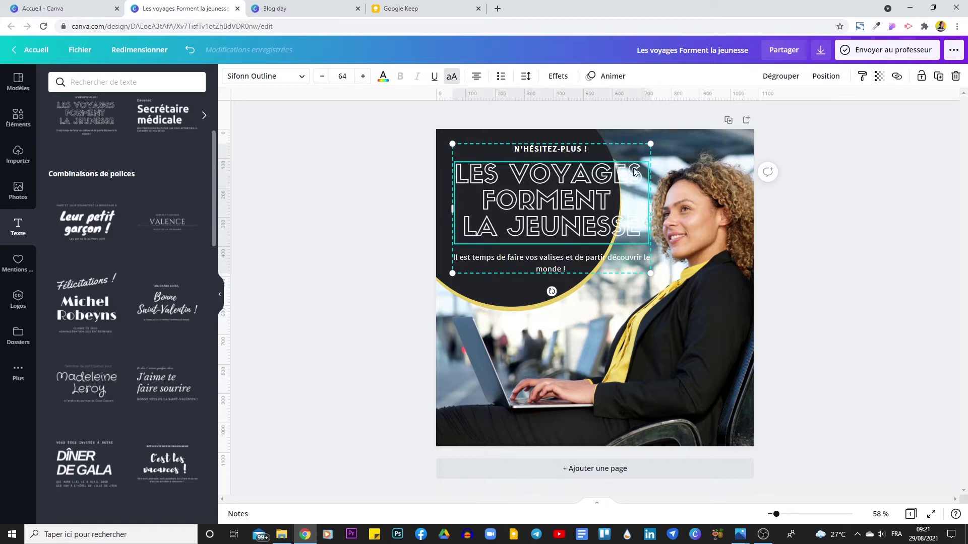
Step: Scale the text group down and position it inside the upper part of the dark circle
left_click_drag(651, 143, 588, 184)
left_click_drag(528, 212, 526, 183)
left_click(365, 183)
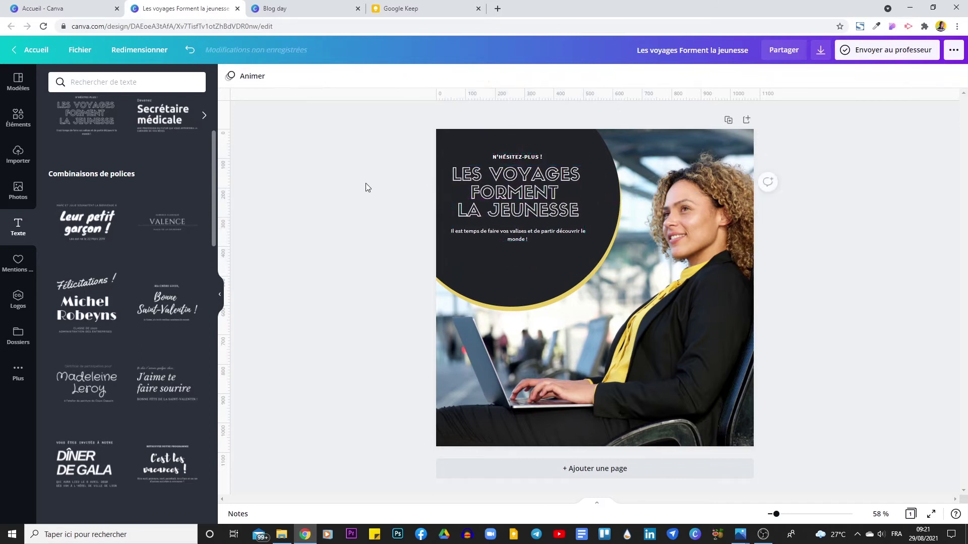
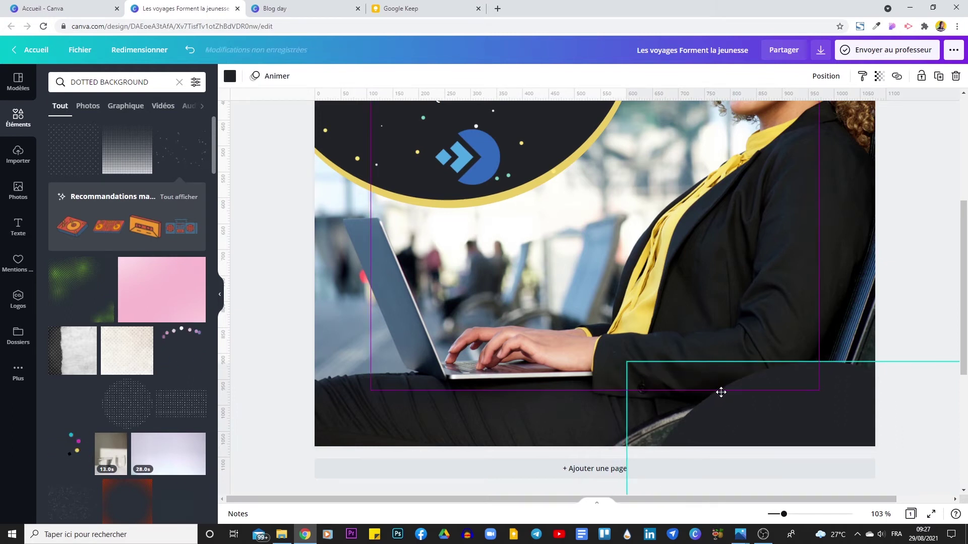
Step: Compare the dark corner circle and the overall layout with the Blog day.png reference in Photos
key("alt+Tab")
key("alt+Tab")
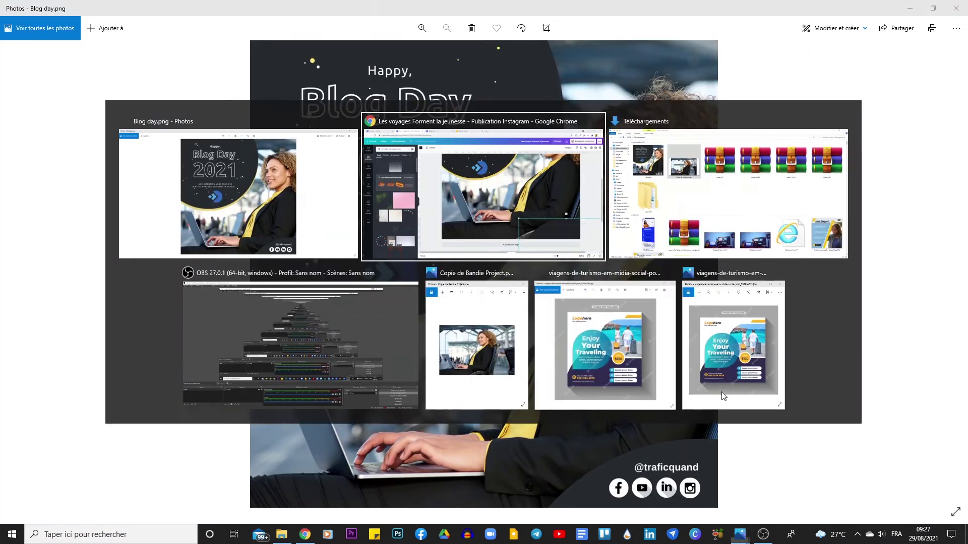
key("alt+Tab")
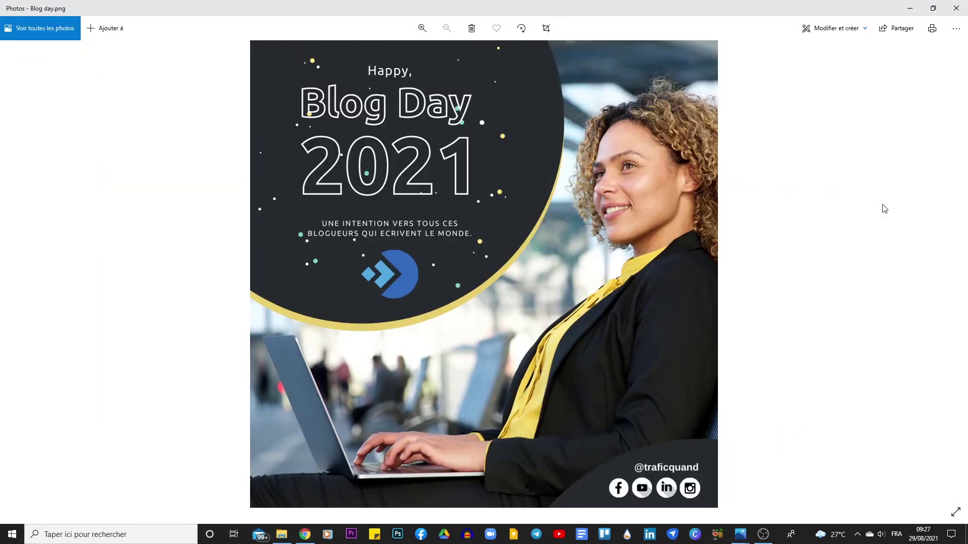
key("alt+Tab")
scroll(884, 189, "up", 5)
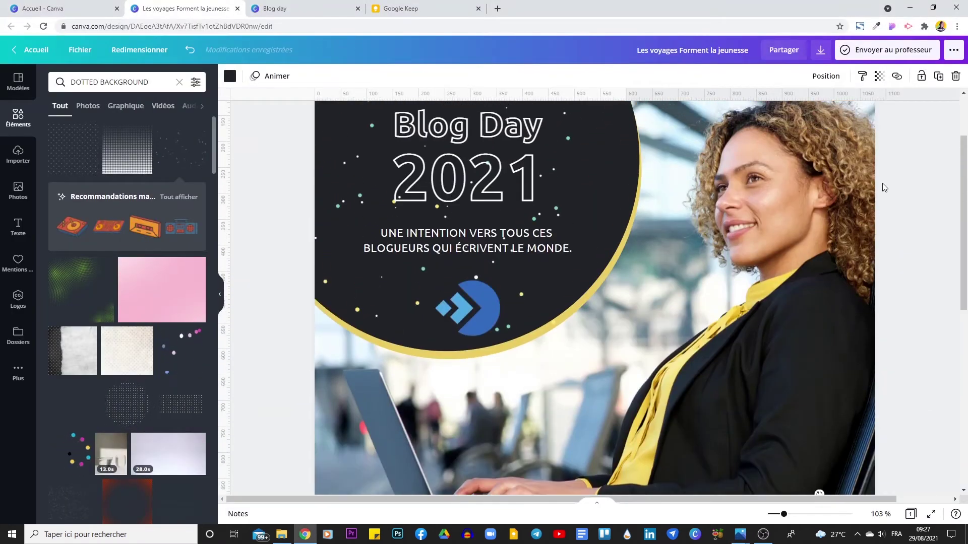
key("alt+Tab")
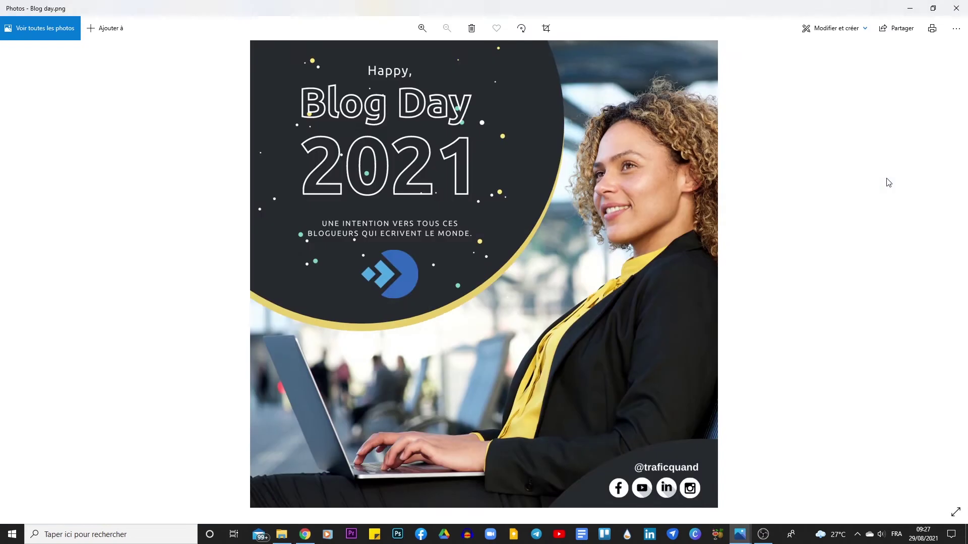
Step: Review the Blog day.png reference, switch back to Canva and check the dark shape in the design's lower corner
scroll(888, 182, "up", 1)
scroll(888, 183, "down", 1)
scroll(887, 185, "up", 1)
scroll(887, 185, "down", 2)
key("alt+Tab")
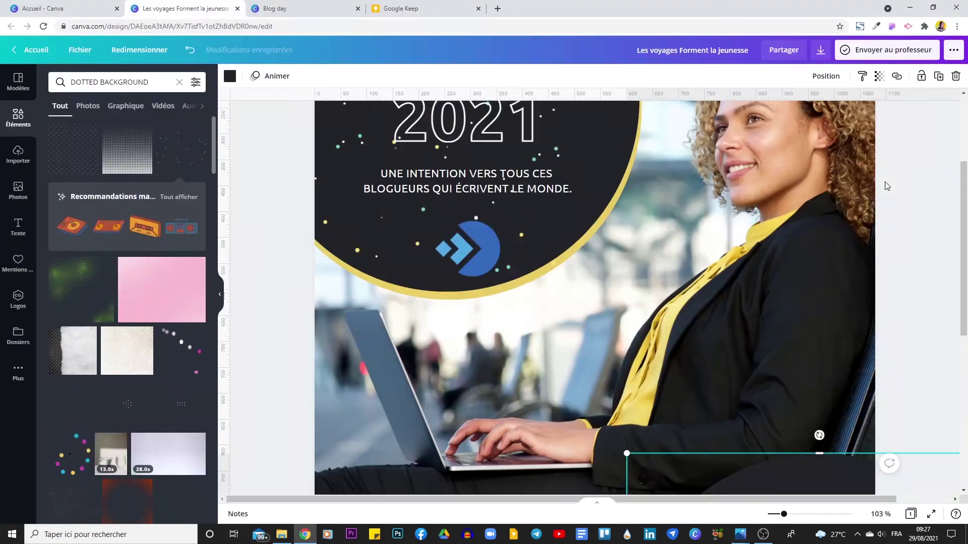
scroll(888, 186, "down", 5)
left_click(897, 162)
scroll(907, 152, "up", 3)
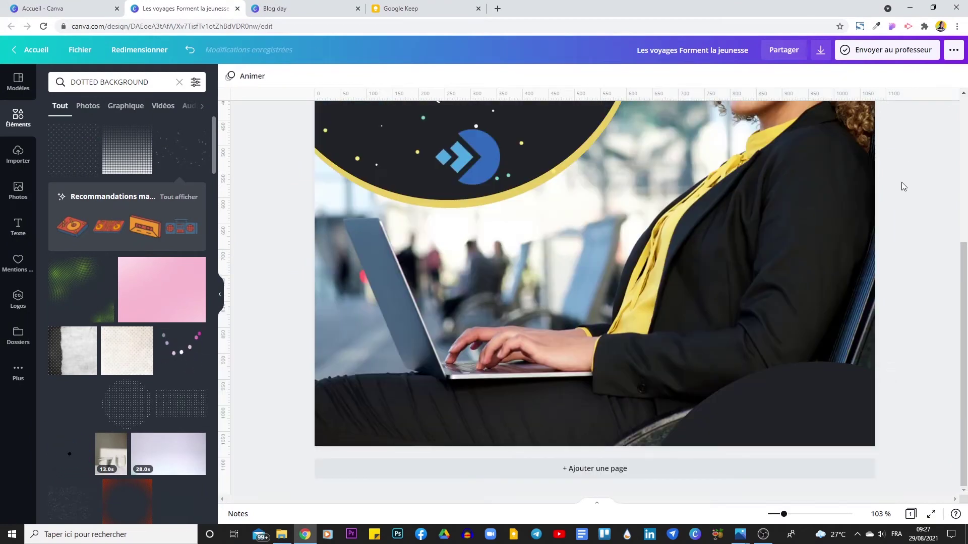
left_click(828, 424)
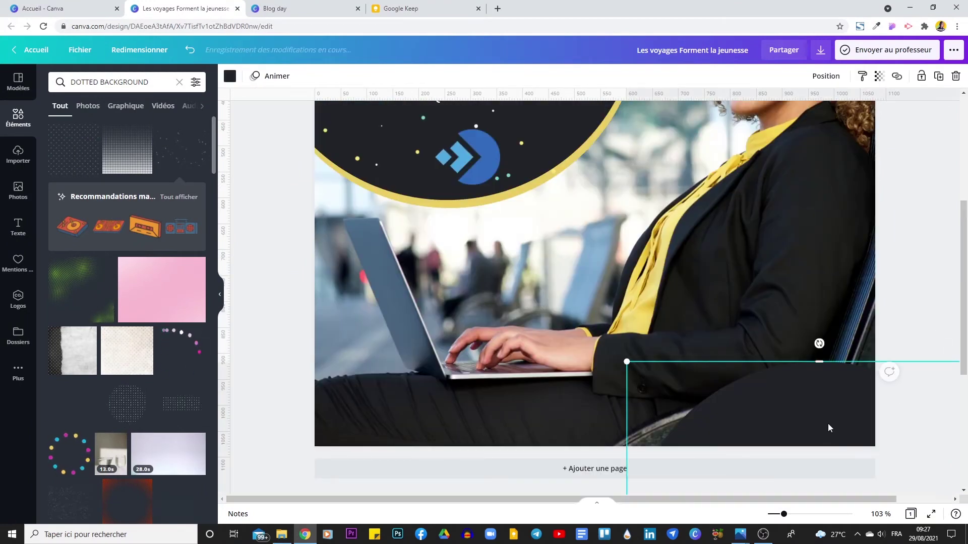
left_click(926, 251)
Step: Search the elements for "FACEBOOK LOGO CIRCLE" and add the black round Facebook logo with the white f
left_click(91, 82)
key("BackSpace")
type("fac")
key("alt+Tab")
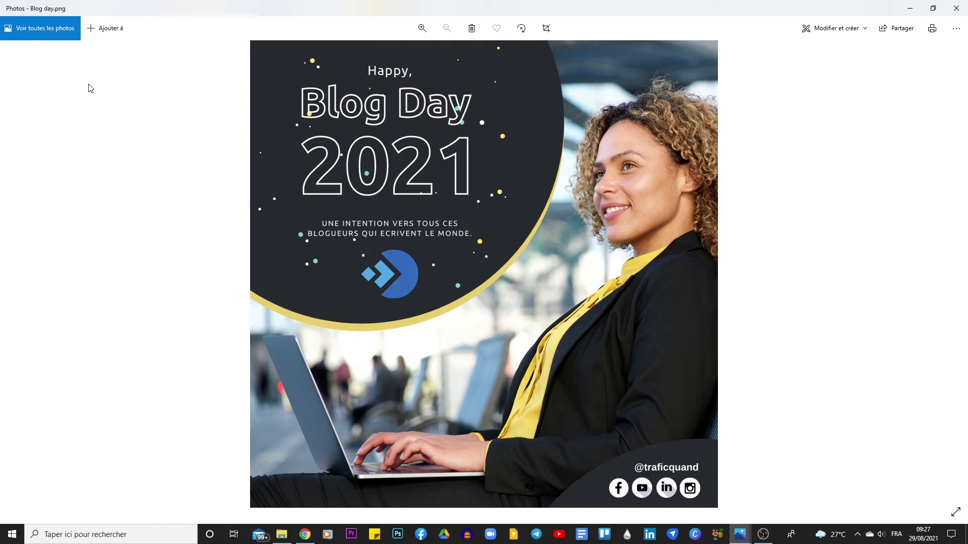
key("alt+Tab")
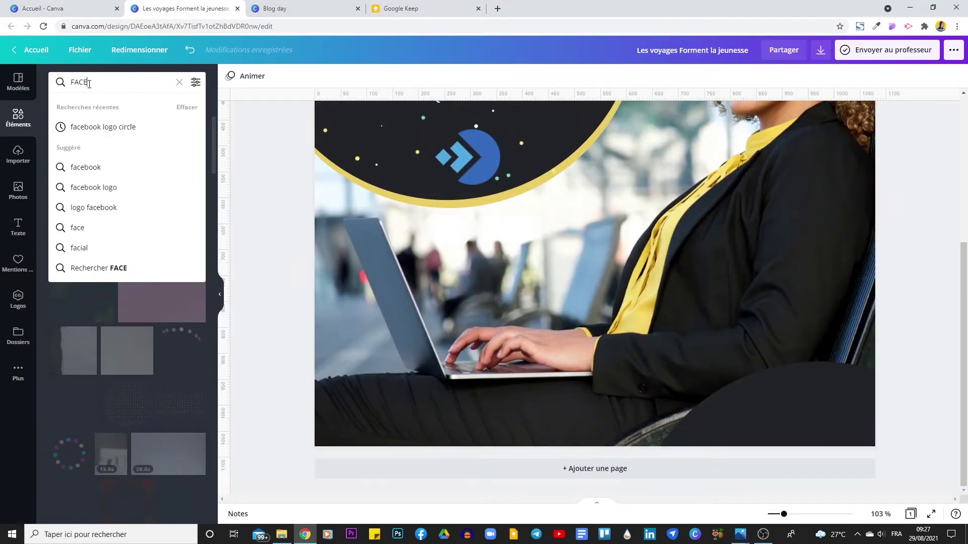
type("EBOOK LOGO CI")
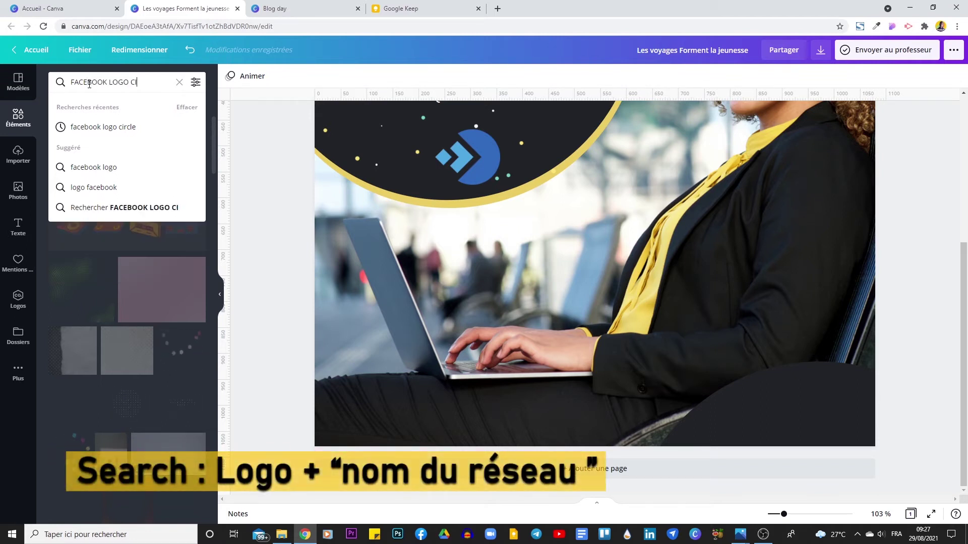
type("RCLE")
key("Return")
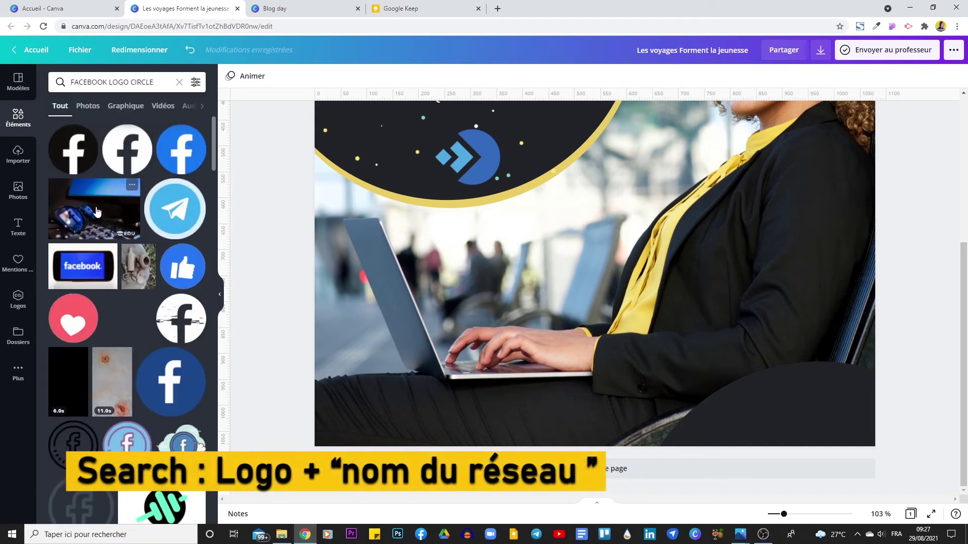
scroll(109, 330, "down", 3)
scroll(109, 330, "up", 3)
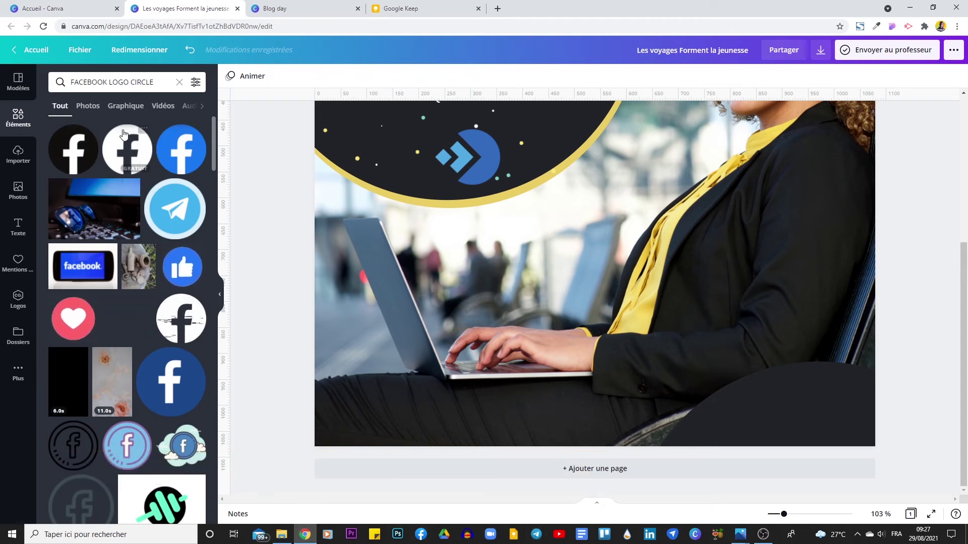
left_click(78, 153)
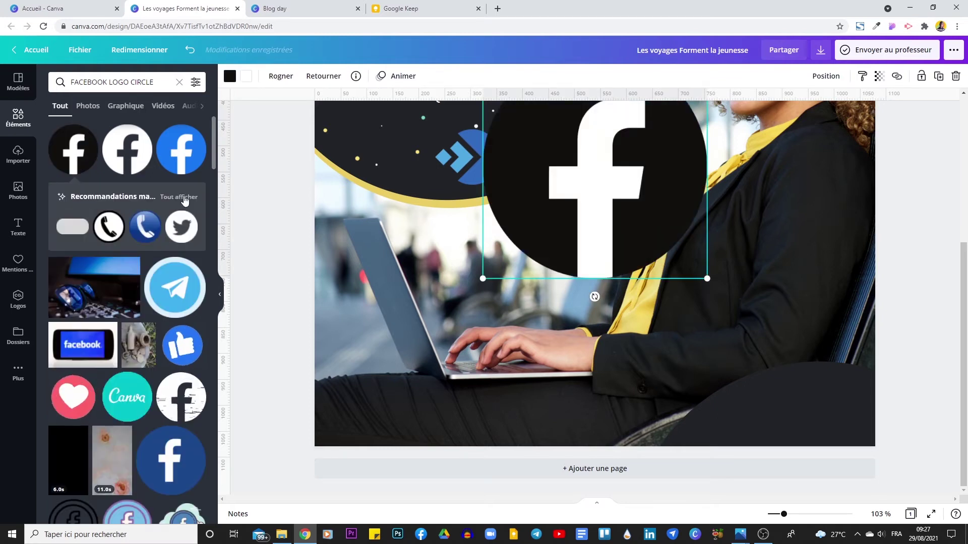
Step: Show all magic recommendations for the Facebook logo, then scale the logo down and move it onto the dark corner shape
left_click(184, 197)
scroll(181, 212, "down", 5)
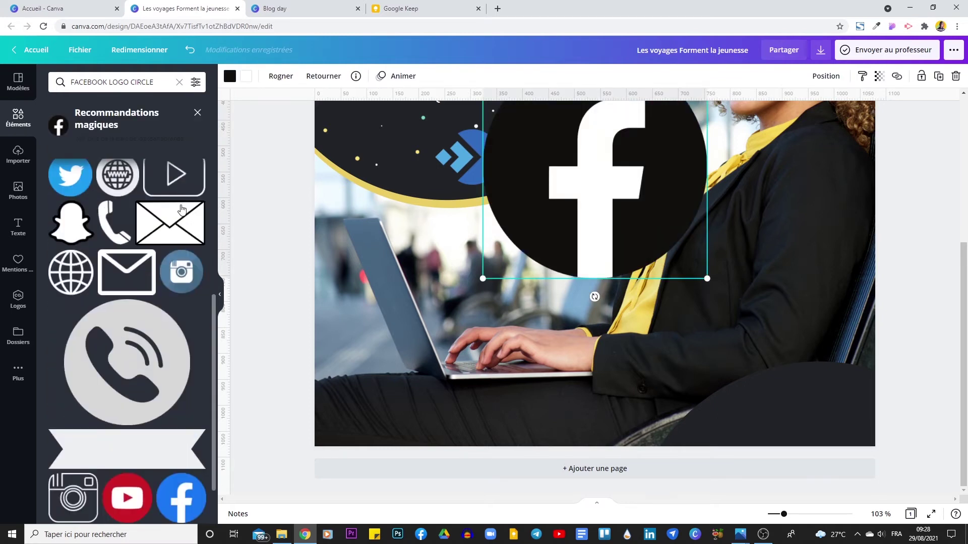
scroll(179, 232, "up", 4)
scroll(179, 233, "down", 4)
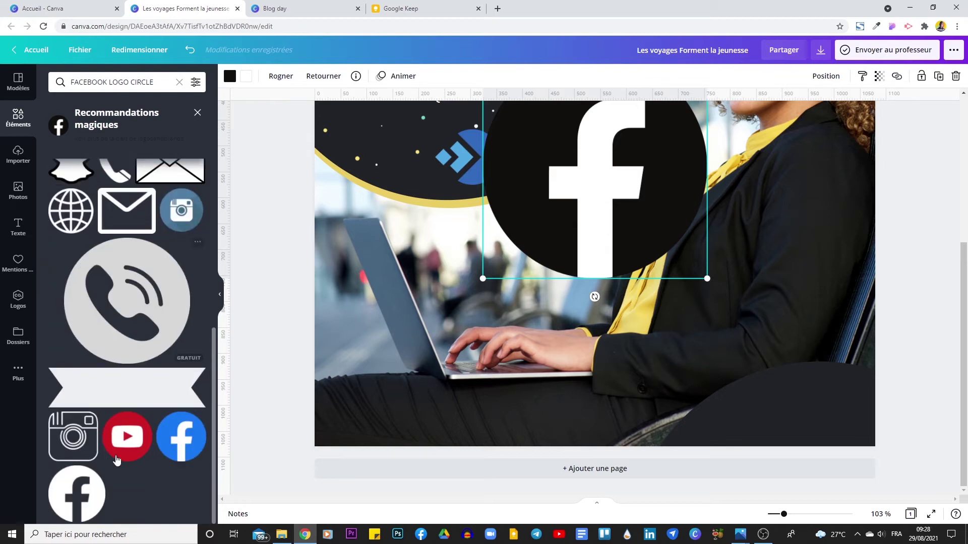
left_click_drag(661, 272, 804, 481)
left_click_drag(640, 275, 767, 401)
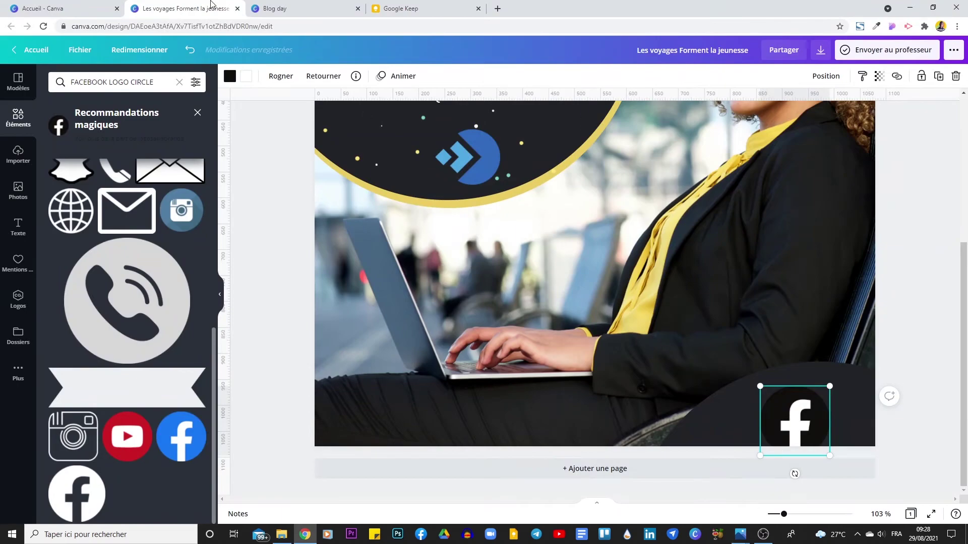
Step: Recolour the Facebook logo to a white circle with a black f and shrink it to a small icon on the dark corner
left_click(229, 76)
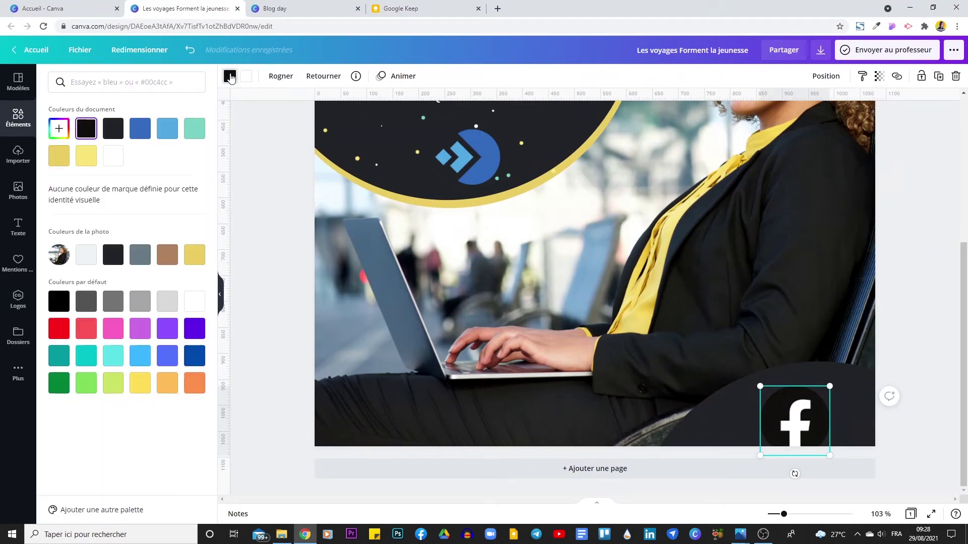
left_click(113, 158)
left_click(86, 128)
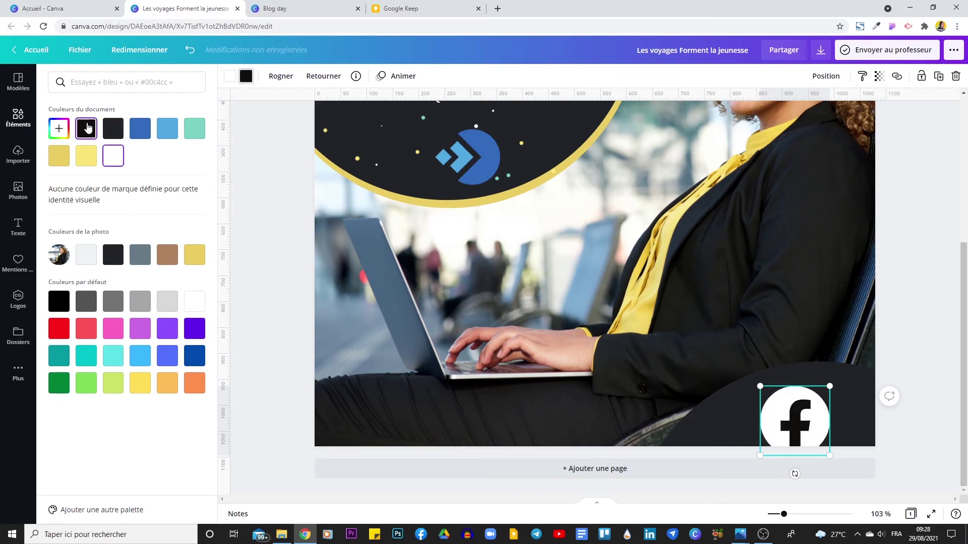
left_click_drag(829, 386, 745, 419)
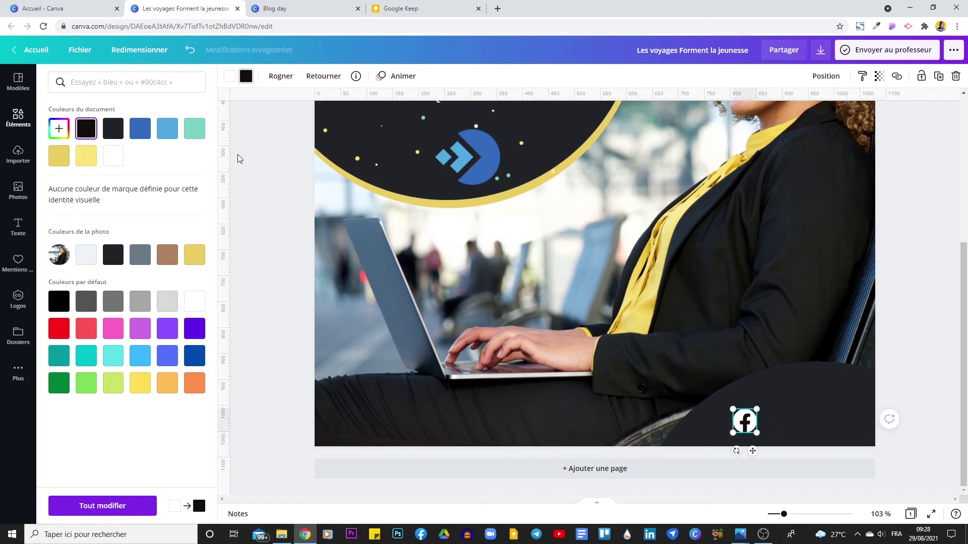
Step: Add the dark blue round Instagram logo from the magic recommendations
key("Escape")
scroll(126, 227, "up", 6)
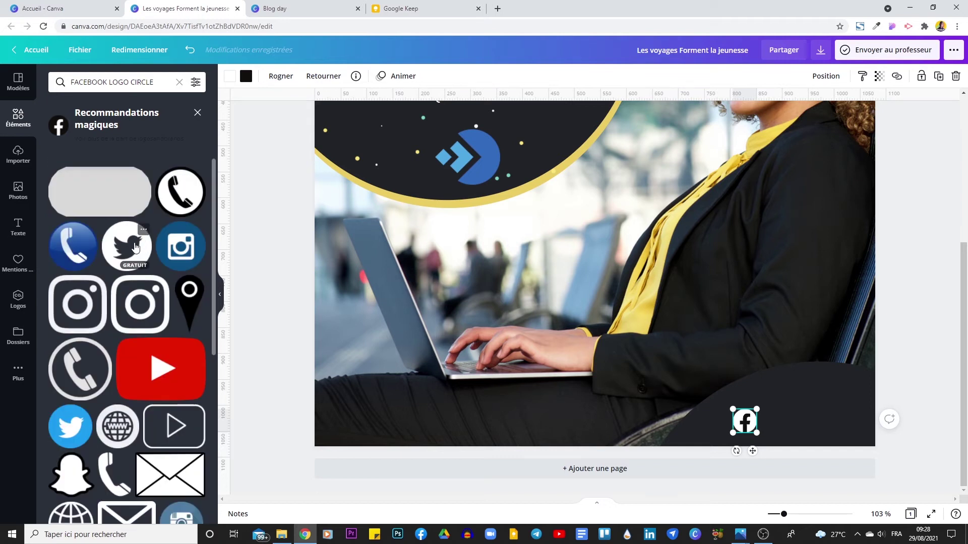
scroll(135, 247, "down", 2)
left_click(186, 201)
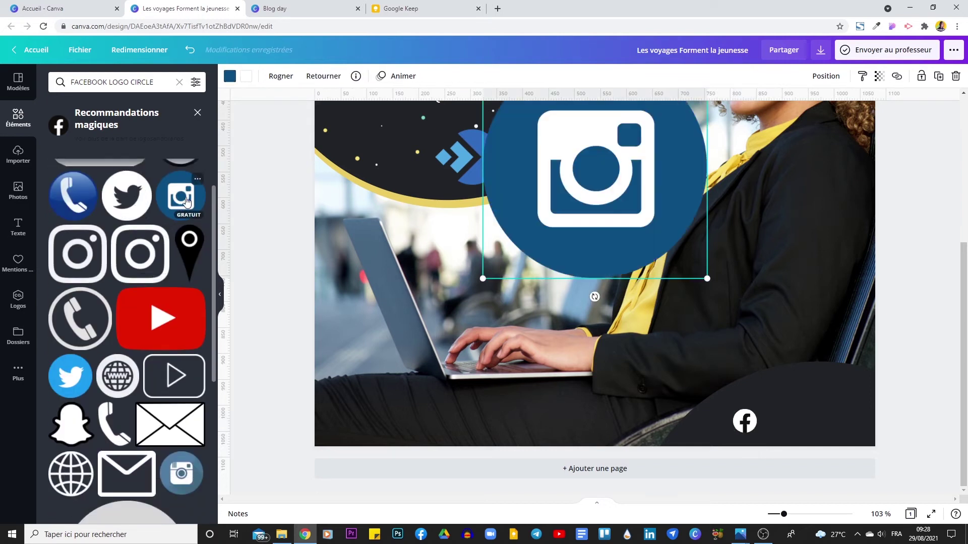
Step: Recolour the Instagram logo to a white circle with a black camera and place it, scaled down, just right of the Facebook icon
left_click(229, 76)
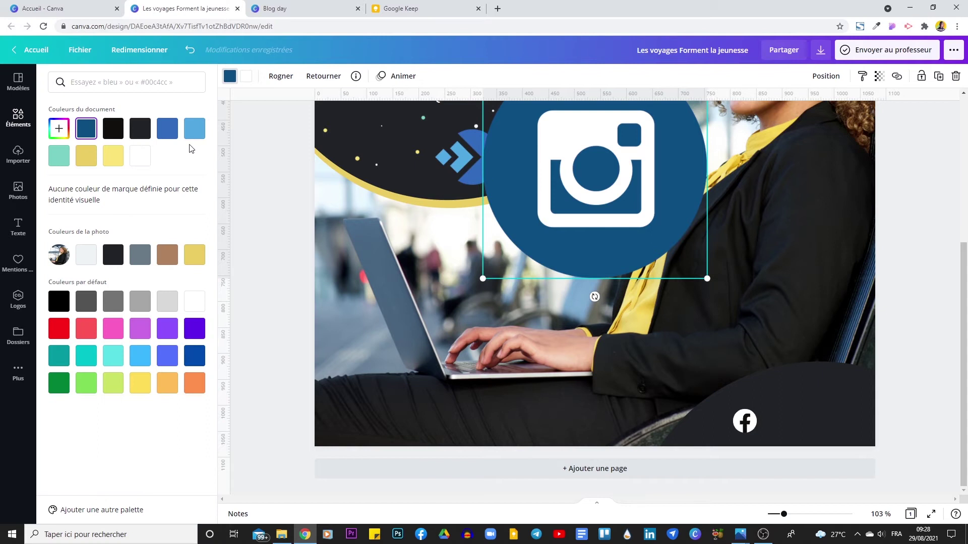
left_click(148, 159)
left_click(113, 129)
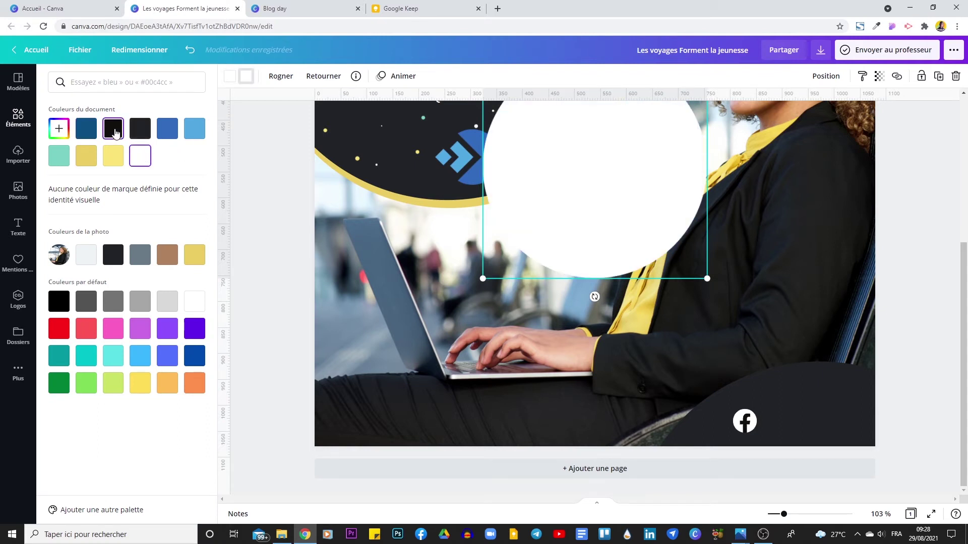
left_click_drag(614, 234, 639, 317)
left_click_drag(508, 139, 769, 415)
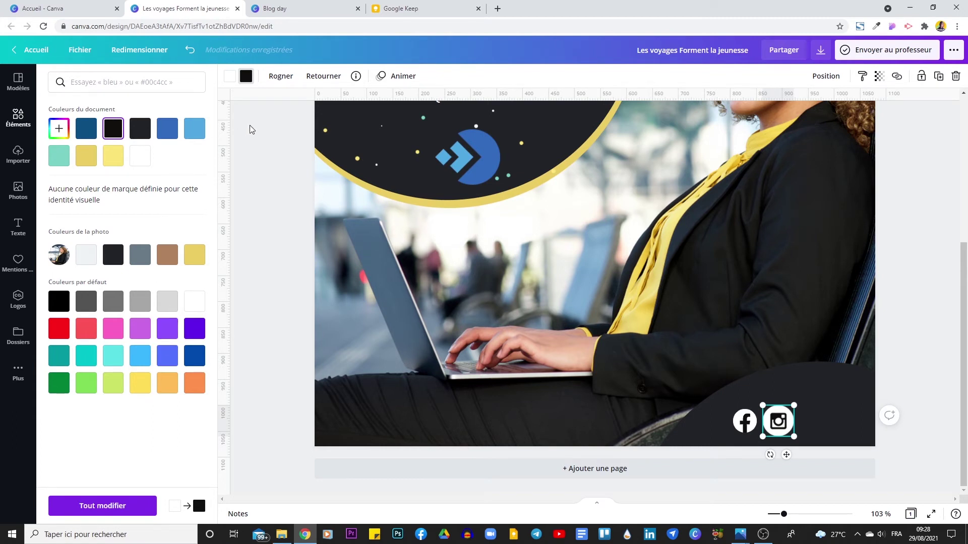
Step: Check the social icons in the Blog day.png reference and add the red round YouTube logo from the magic recommendations
left_click(29, 118)
scroll(177, 301, "down", 5)
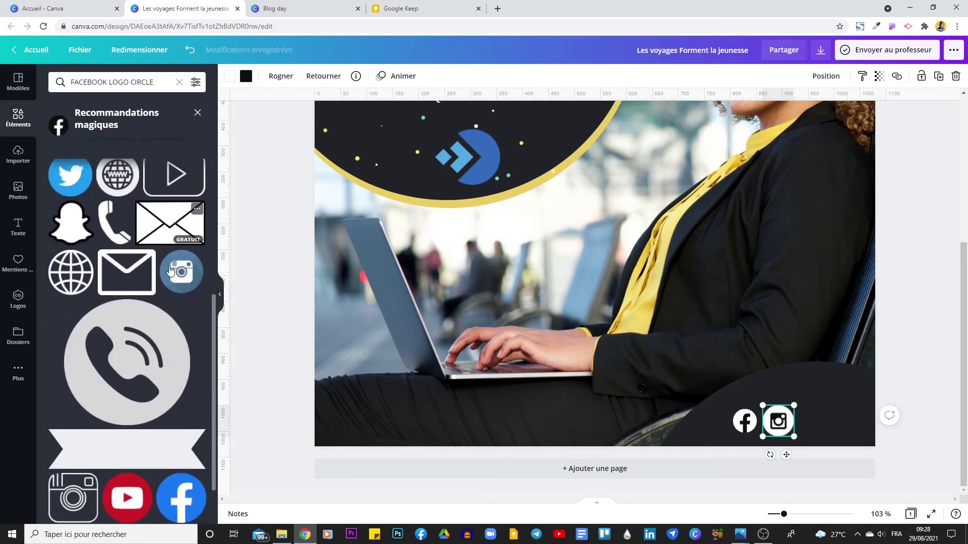
key("alt+Tab")
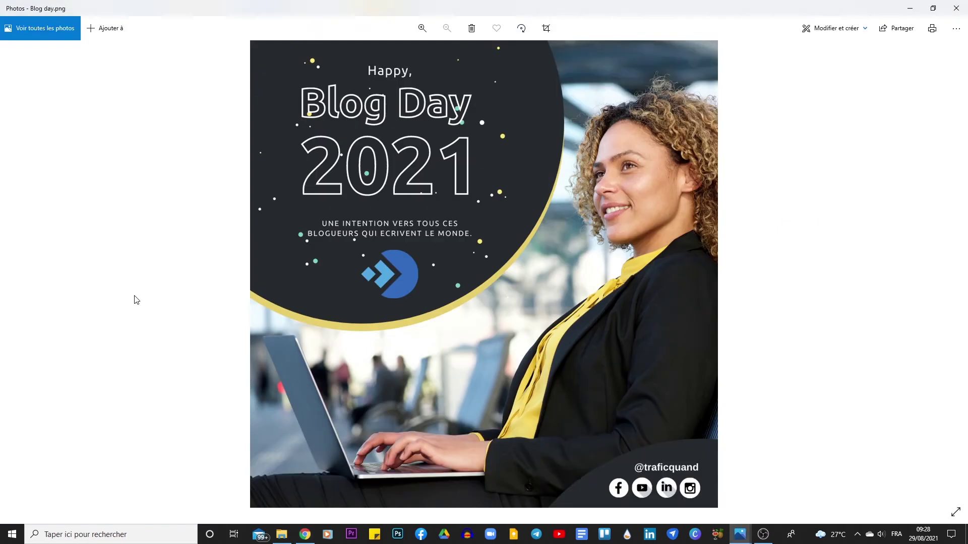
key("alt+Tab")
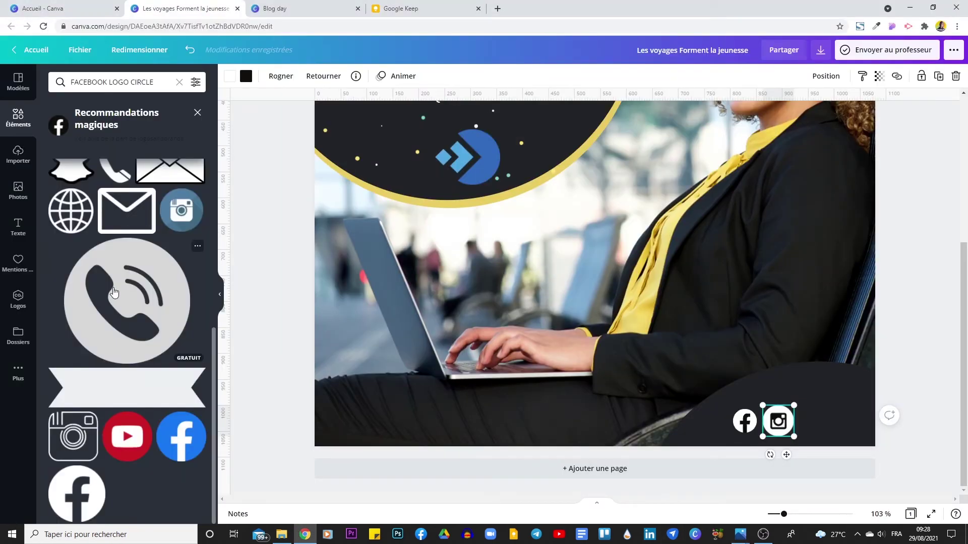
left_click(122, 438)
scroll(149, 344, "up", 6)
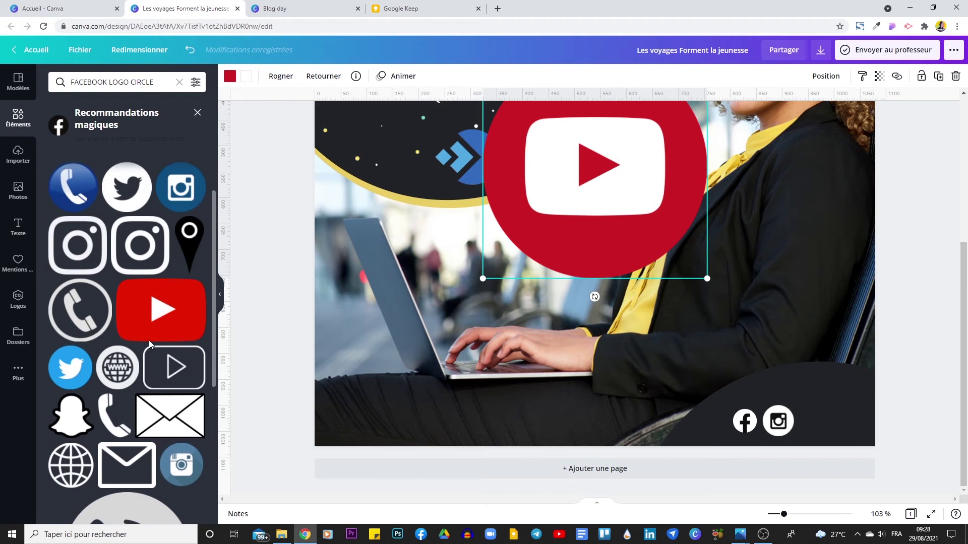
scroll(149, 345, "down", 3)
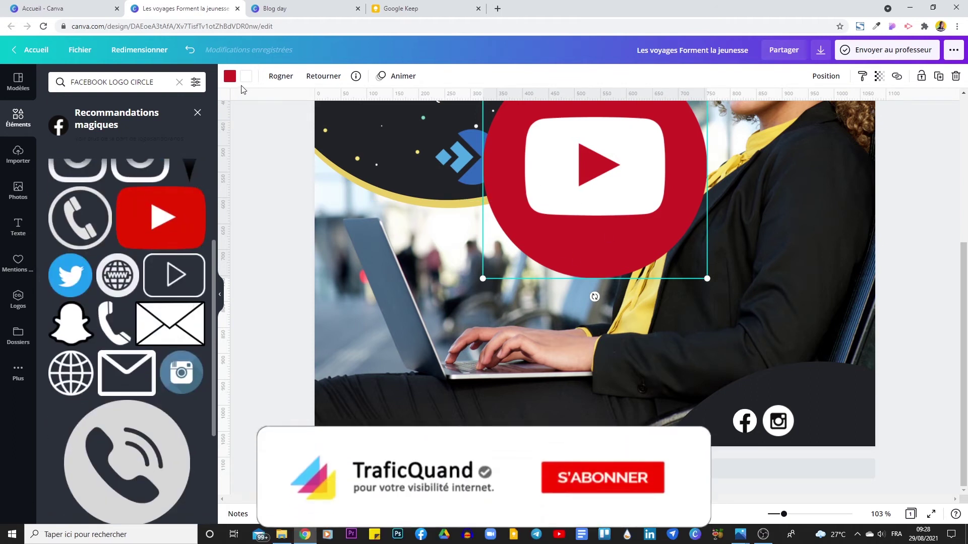
Step: Recolour the YouTube logo to a white circle with a black play symbol and place it, scaled down, right of the Instagram icon
left_click(230, 75)
left_click(140, 156)
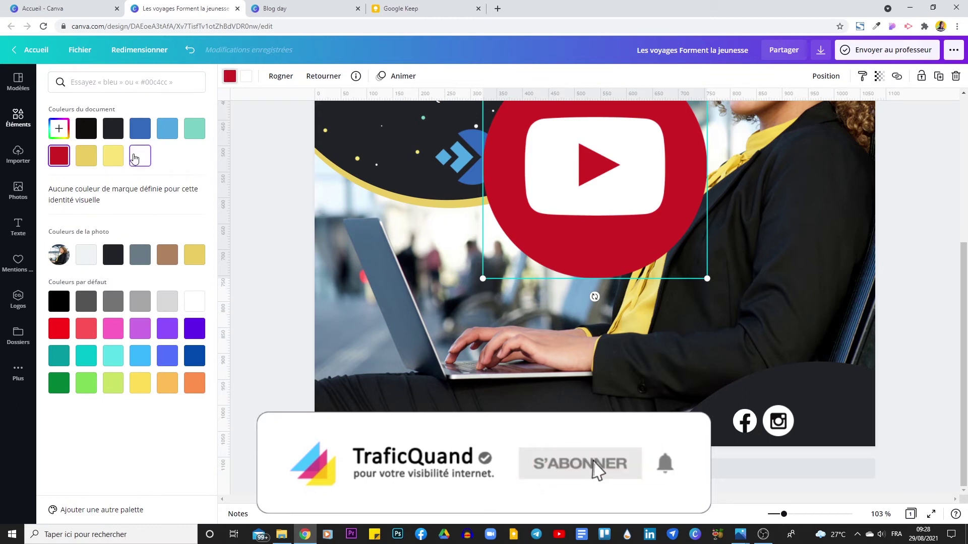
left_click(93, 130)
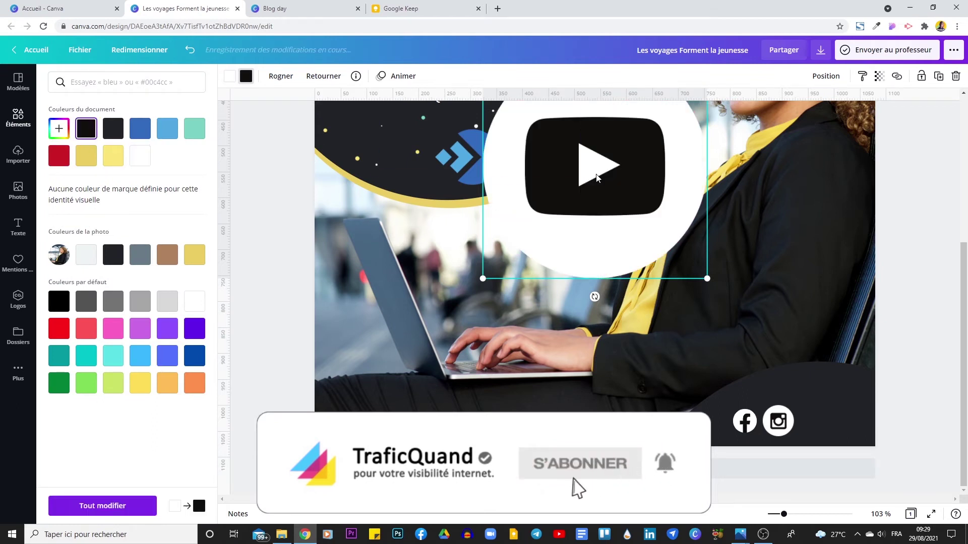
left_click_drag(547, 111, 573, 207)
left_click_drag(507, 150, 808, 418)
Step: Search the elements for "LINKEDIN LOGO CIRCLE"
left_click(157, 77)
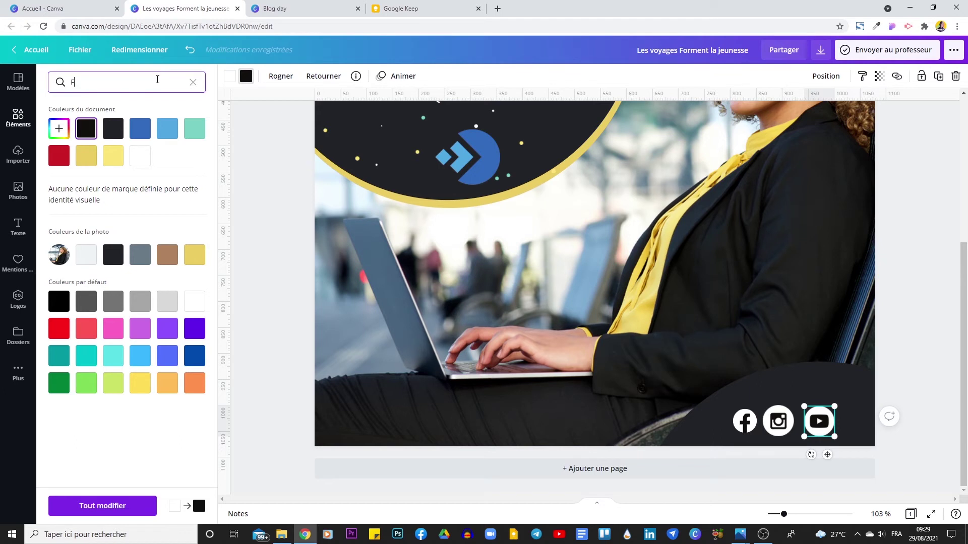
left_click(192, 82)
left_click(6, 127)
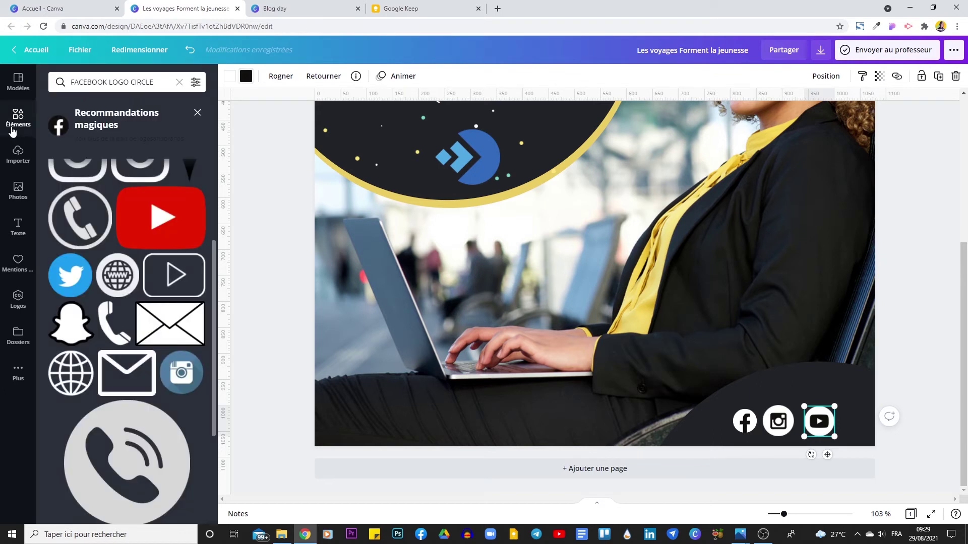
left_click(134, 82)
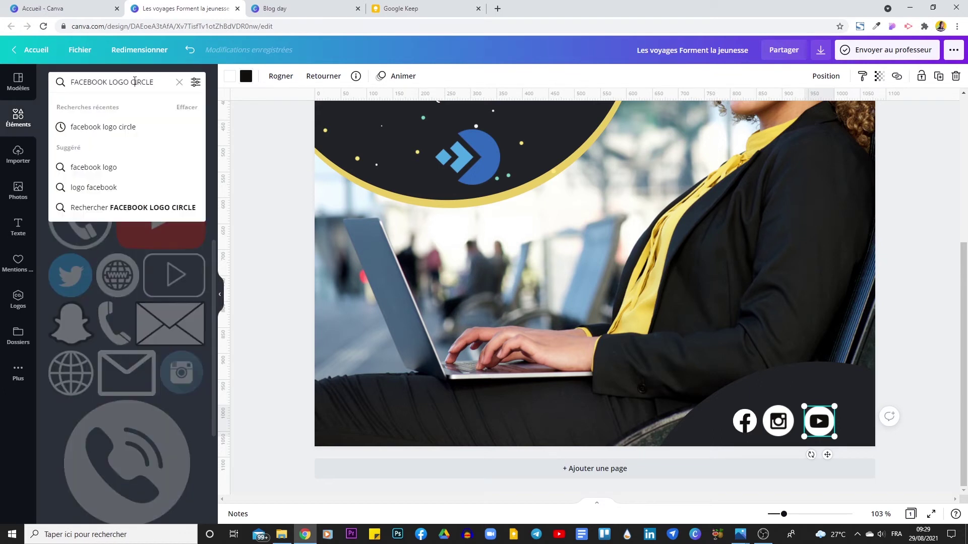
double_click(107, 83)
type("LINKEDIN")
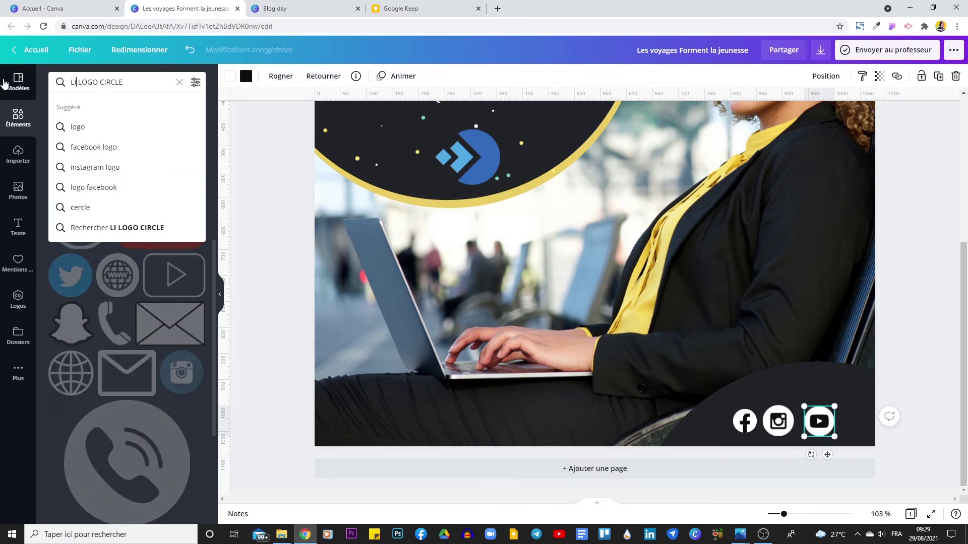
key("Return")
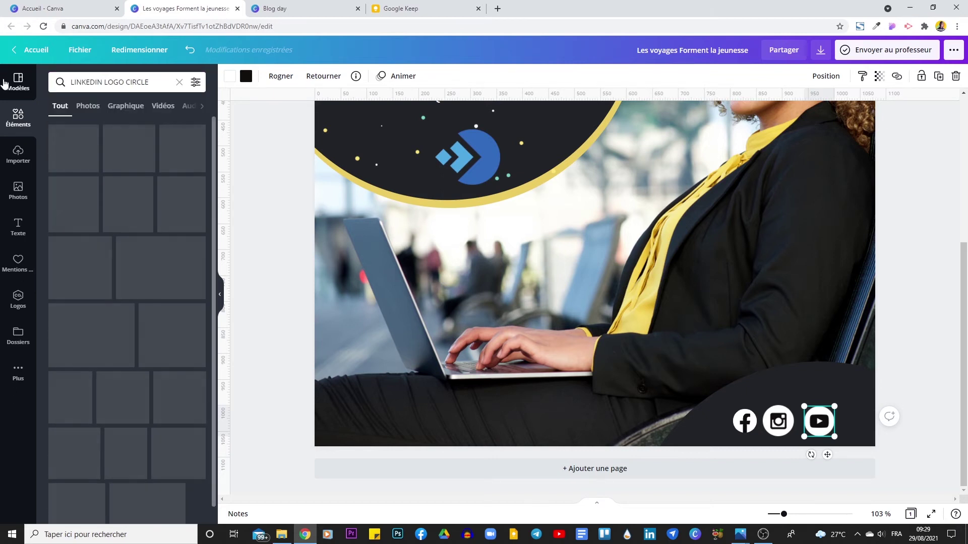
Step: Add the round blue LinkedIn logo with white letters from the search results to the design
scroll(111, 204, "down", 15)
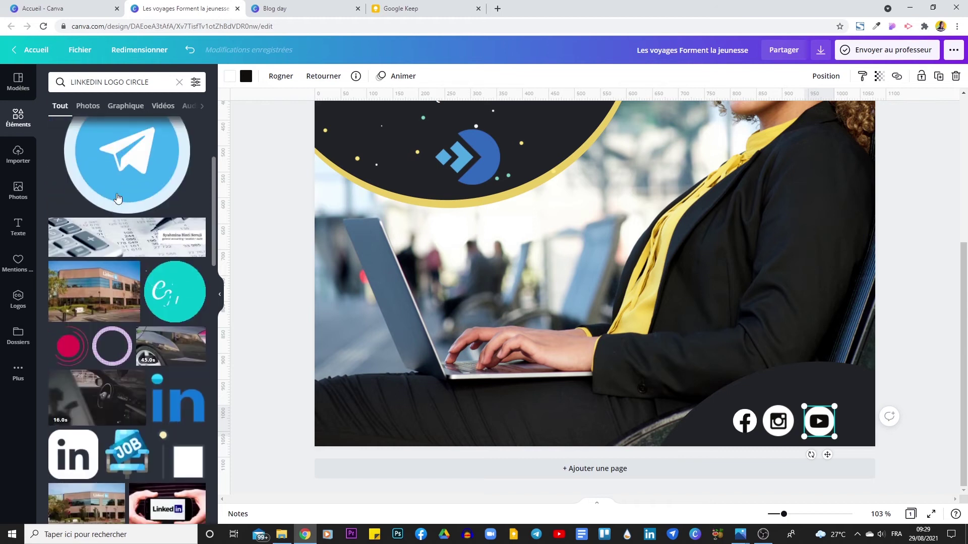
scroll(121, 215, "down", 3)
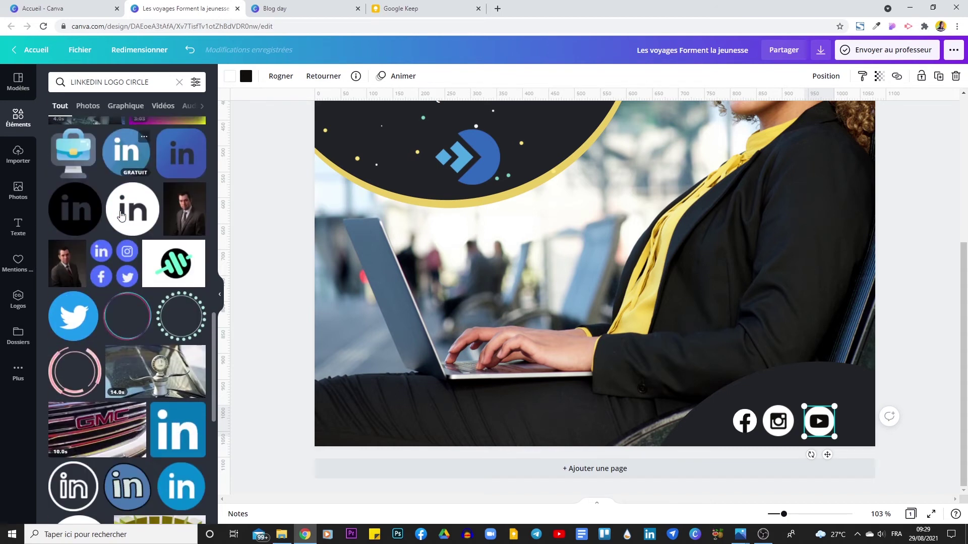
scroll(133, 197, "down", 3)
scroll(134, 197, "down", 4)
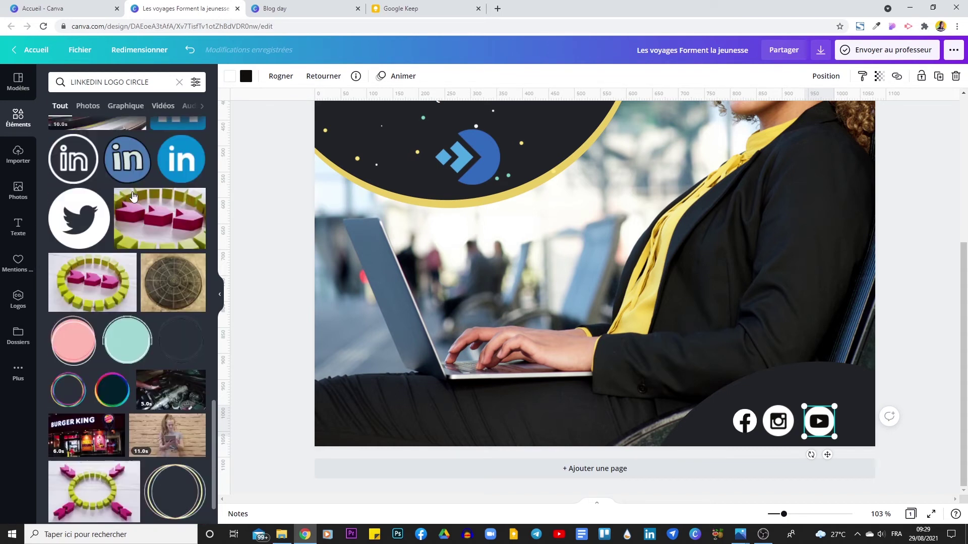
scroll(134, 196, "up", 6)
scroll(132, 194, "down", 3)
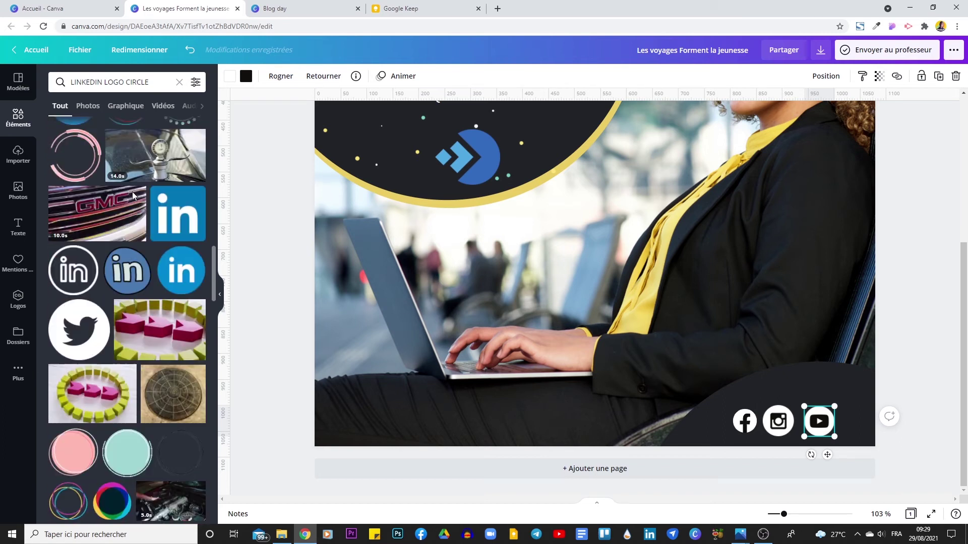
left_click(181, 258)
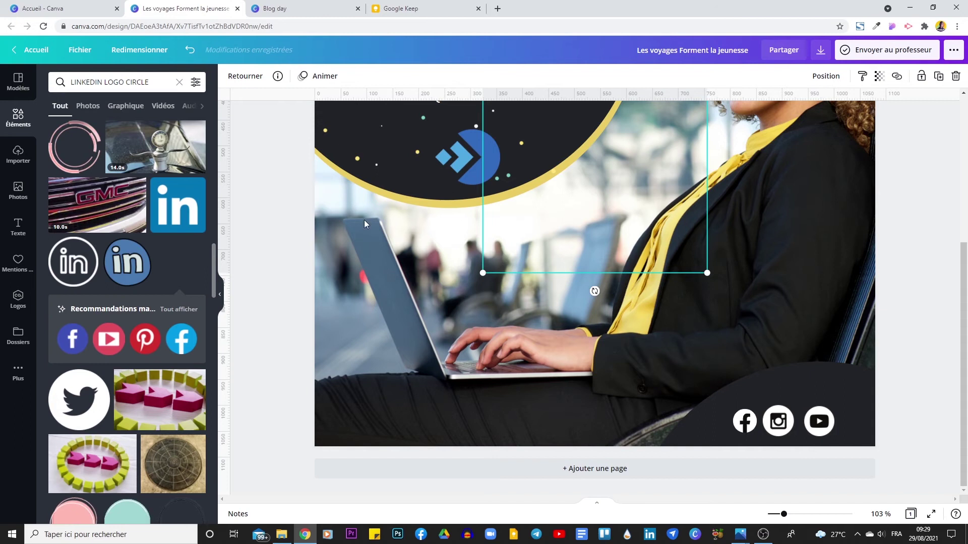
scroll(287, 197, "up", 4)
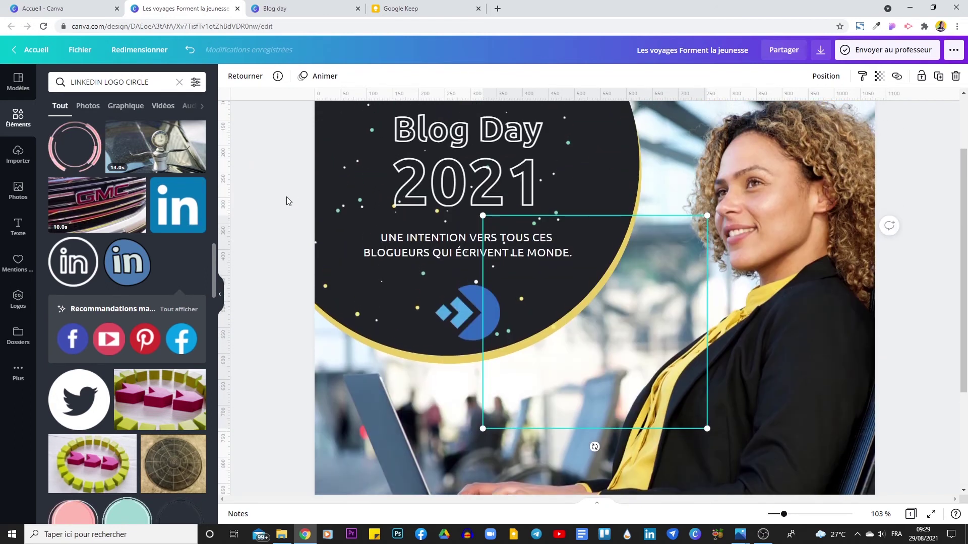
scroll(582, 299, "down", 1)
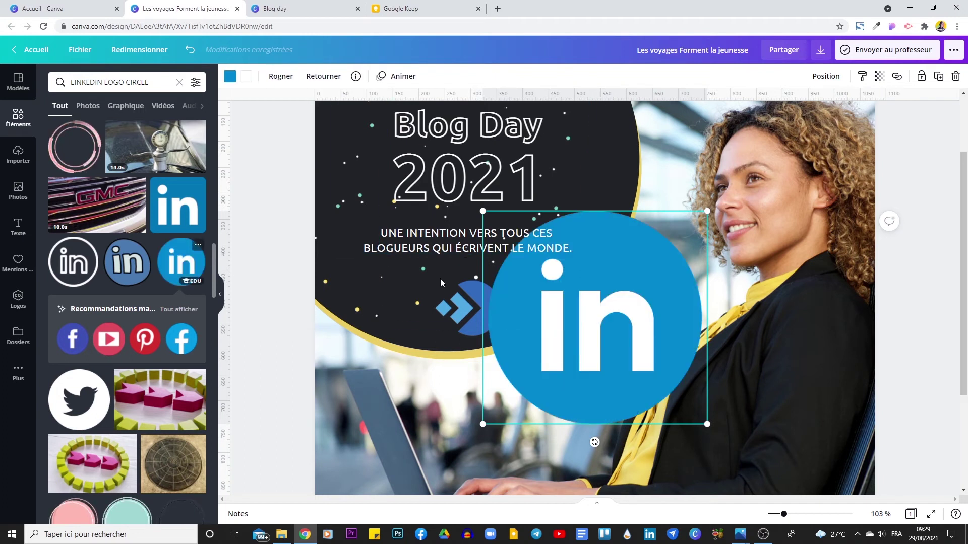
Step: Recolour the LinkedIn logo to a white circle with black letters and place it, scaled down, in the design's lower-right corner
left_click(230, 76)
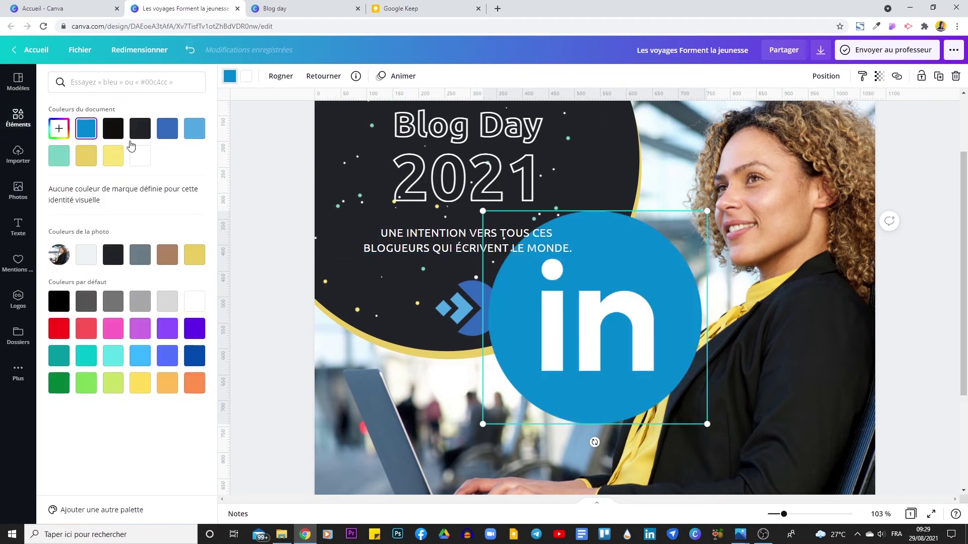
left_click(246, 80)
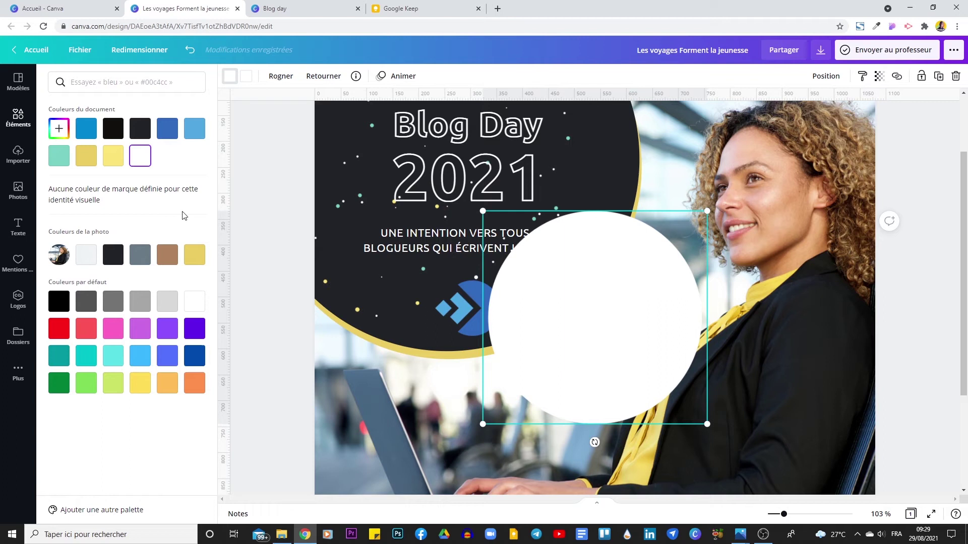
left_click(120, 130)
left_click(19, 119)
left_click_drag(482, 210, 699, 359)
scroll(896, 328, "down", 3)
left_click_drag(702, 250, 870, 408)
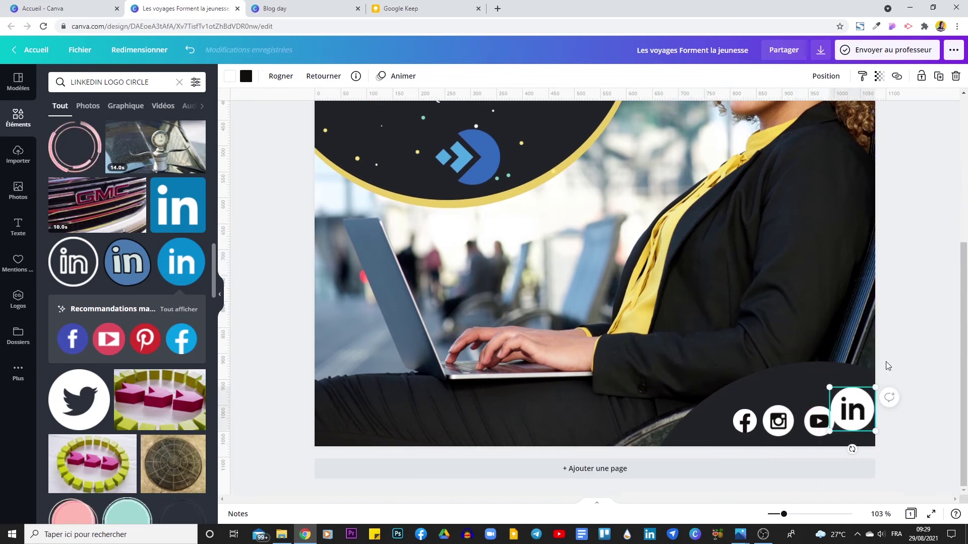
Step: Scale the Instagram, YouTube and LinkedIn icons down to the Facebook icon's size and line them up in one row
left_click(781, 420)
left_click_drag(788, 408, 817, 430)
left_click(814, 426)
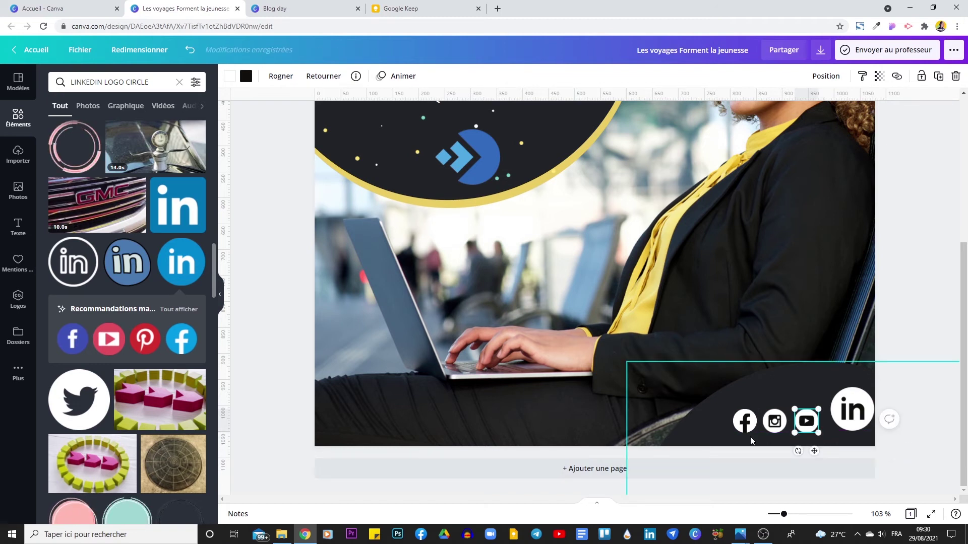
left_click(857, 416)
left_click_drag(830, 387, 848, 409)
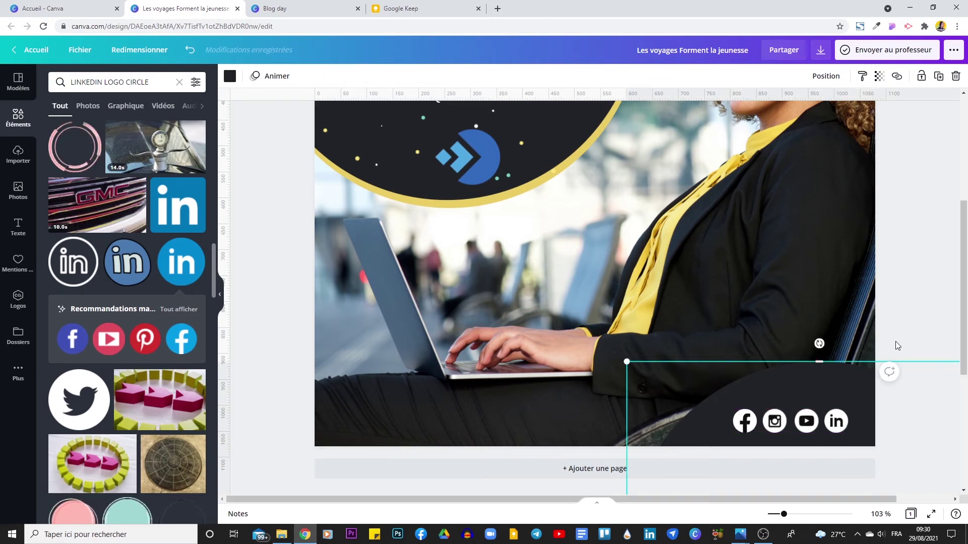
Step: Select the four social icons together and space them evenly horizontally
left_click(906, 394)
left_click(862, 383)
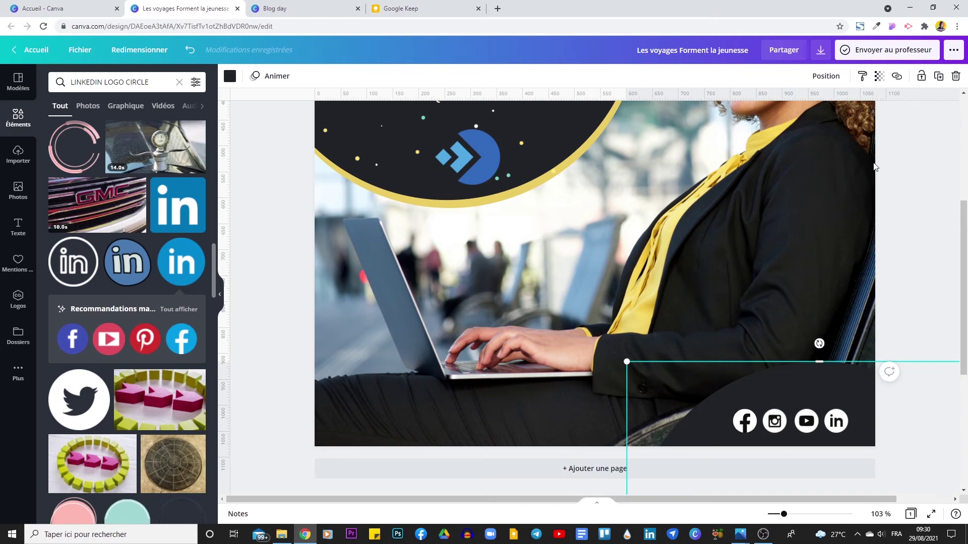
left_click(931, 231)
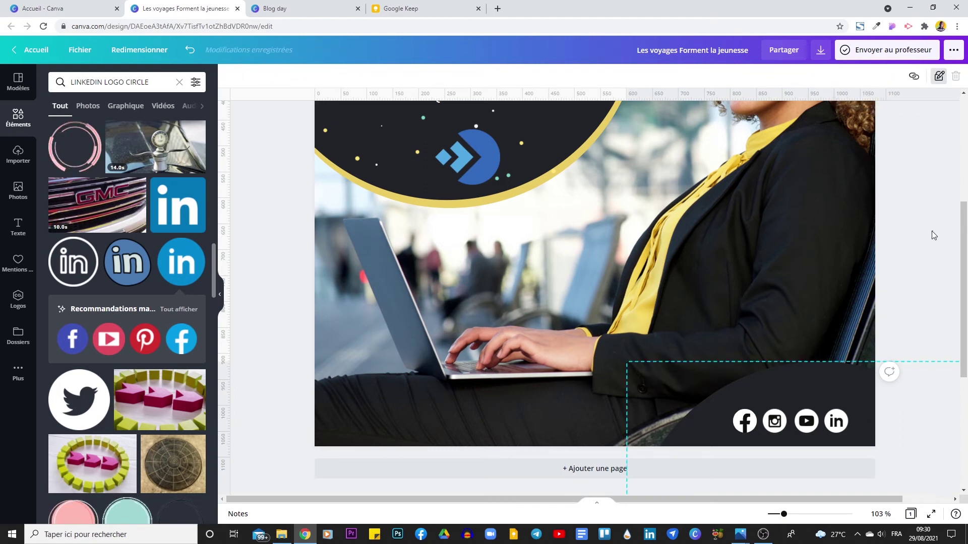
left_click_drag(856, 385, 690, 399)
left_click(826, 75)
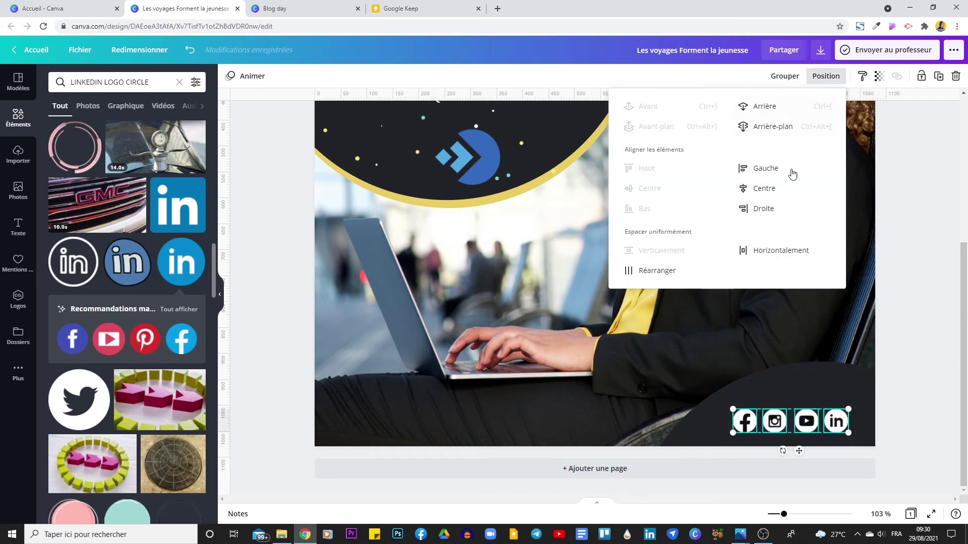
left_click(757, 254)
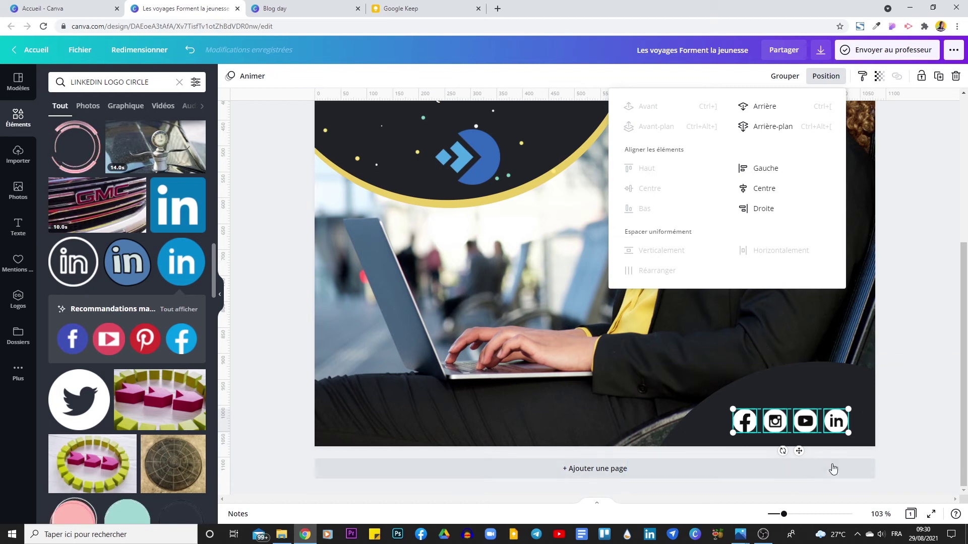
left_click(915, 313)
left_click(915, 314)
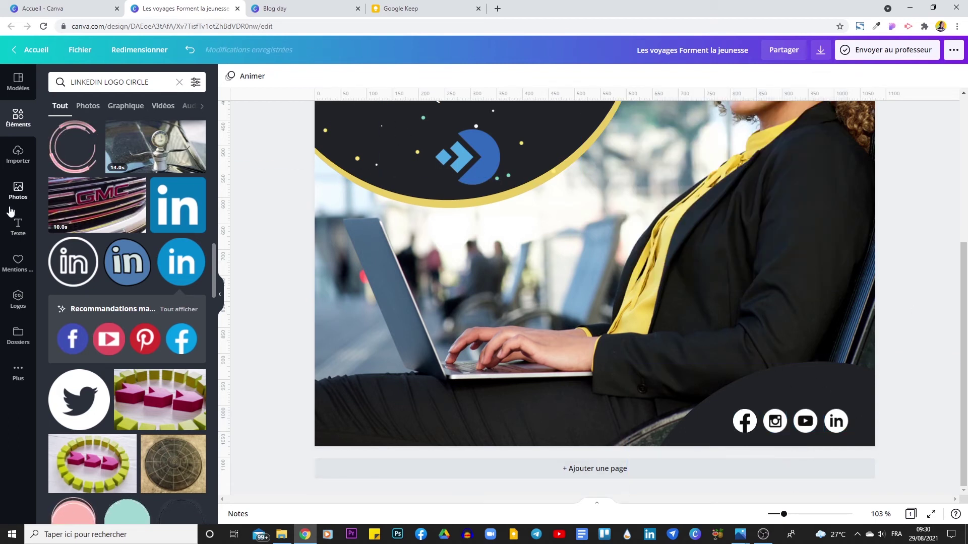
Step: Add a subheading text to the design and set its font to Ubuntu
left_click(30, 224)
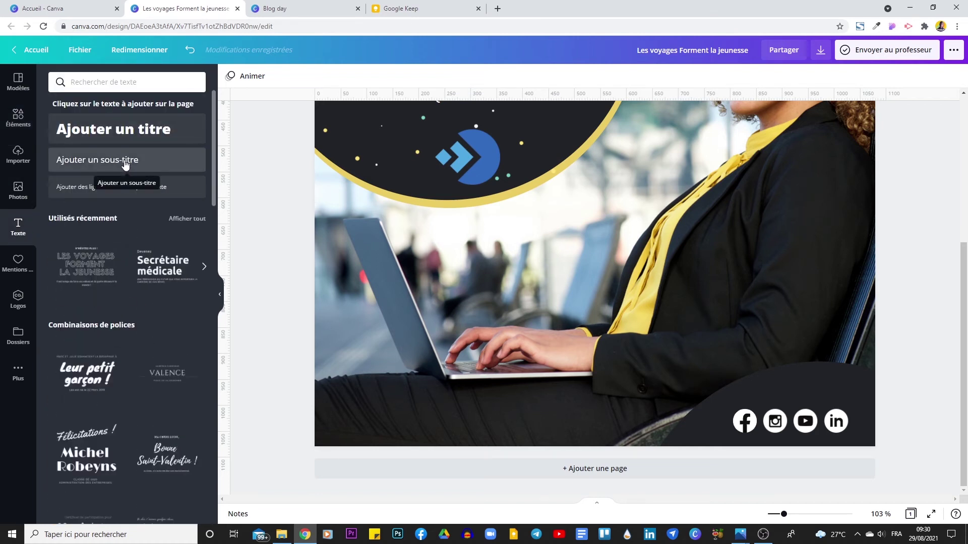
left_click(123, 166)
left_click(531, 274)
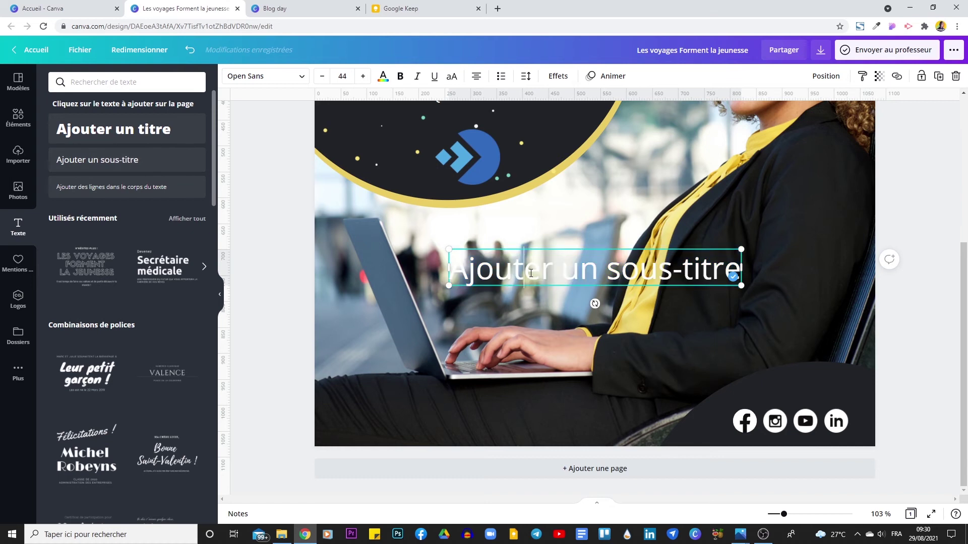
triple_click(531, 273)
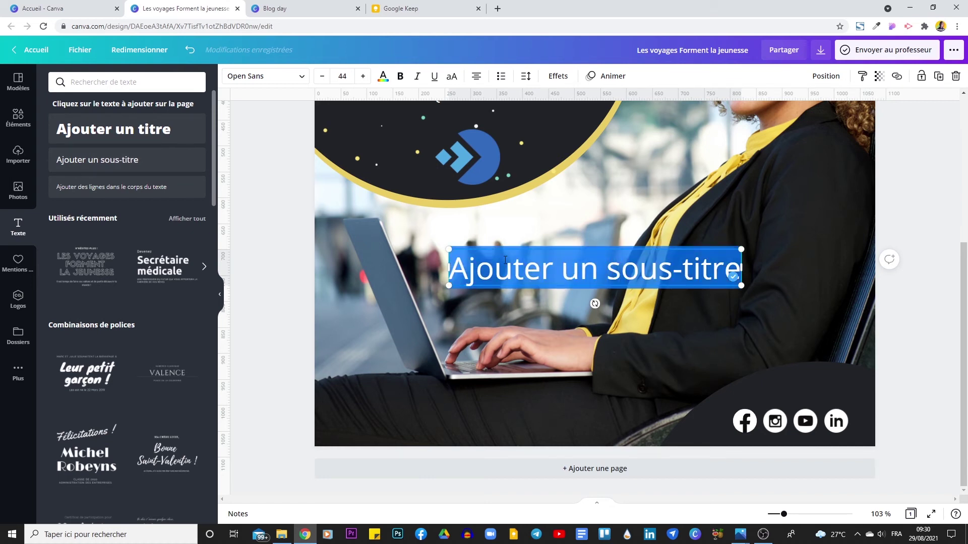
left_click(276, 81)
type("ubun")
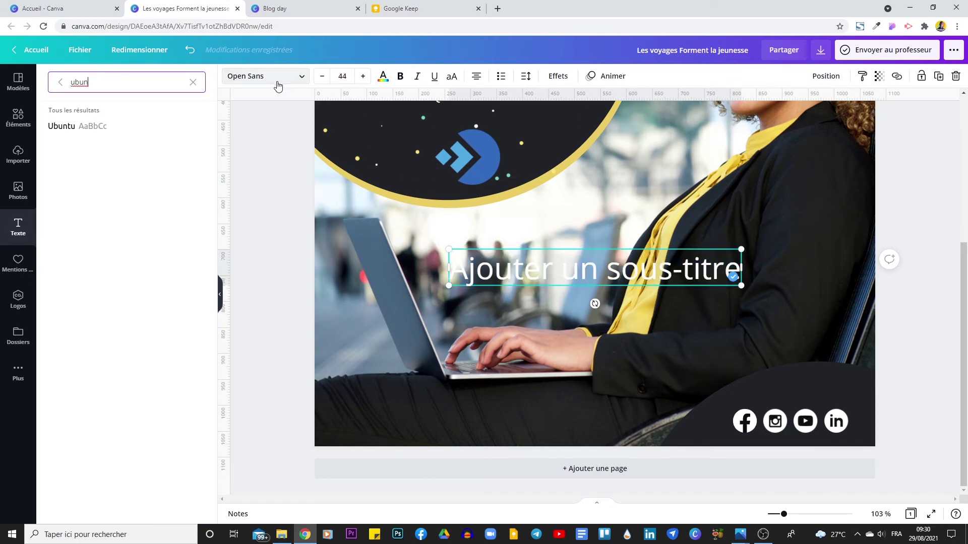
left_click(116, 132)
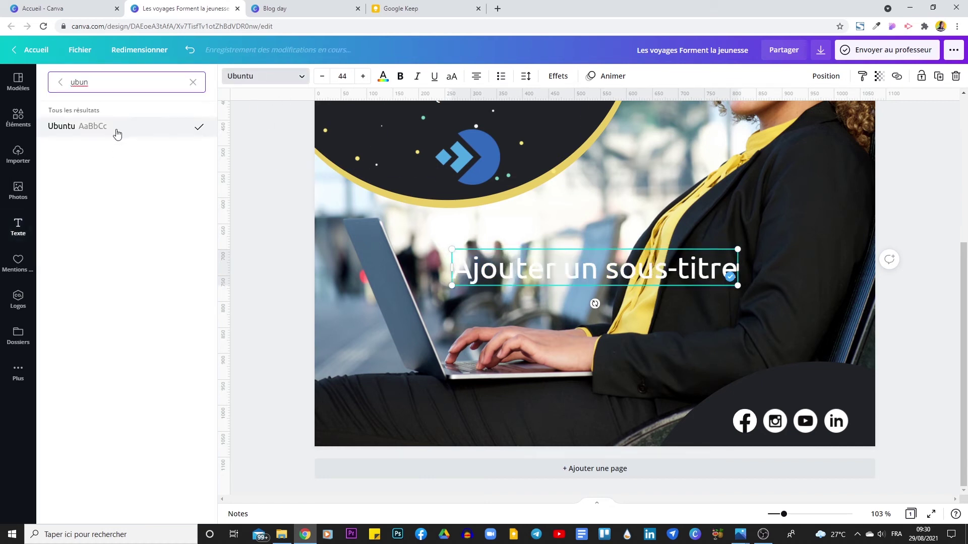
double_click(483, 269)
triple_click(483, 272)
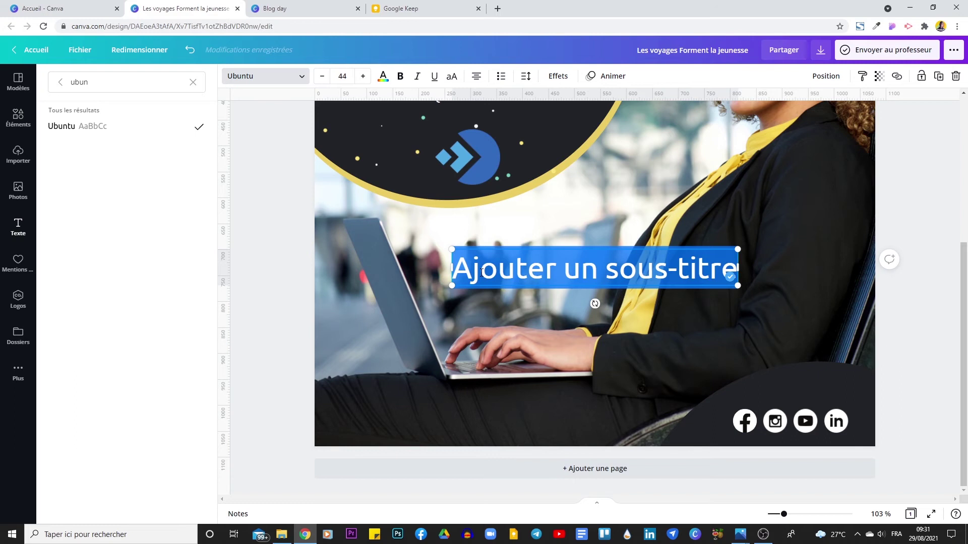
scroll(624, 344, "up", 2)
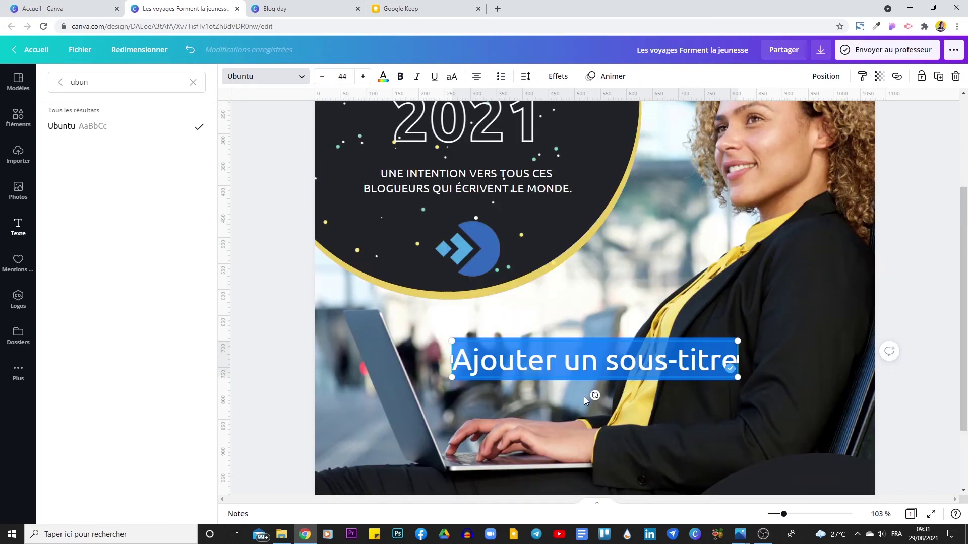
type("@TRA")
key("BackSpace")
key("BackSpace")
key("BackSpace")
type("usernav")
key("BackSpace")
type("me")
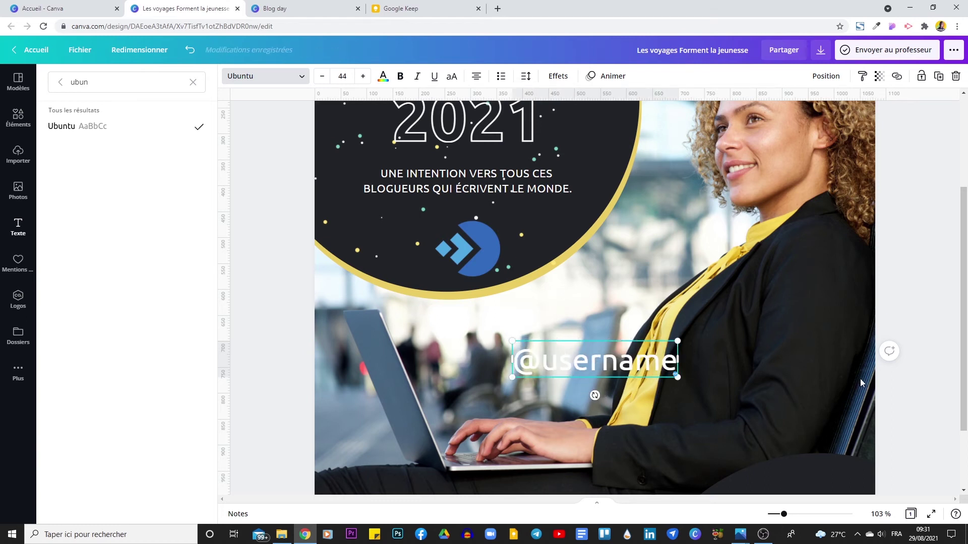
scroll(862, 383, "down", 2)
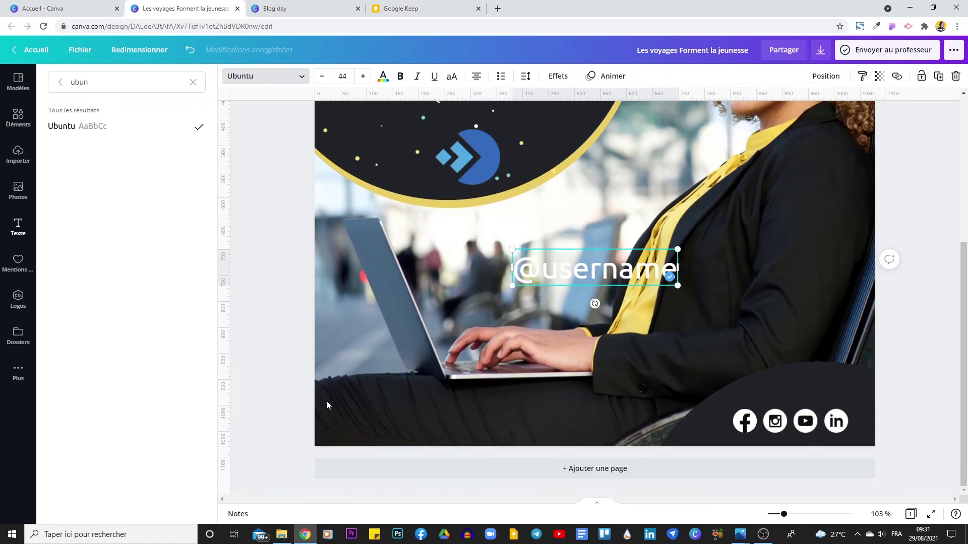
left_click(254, 143)
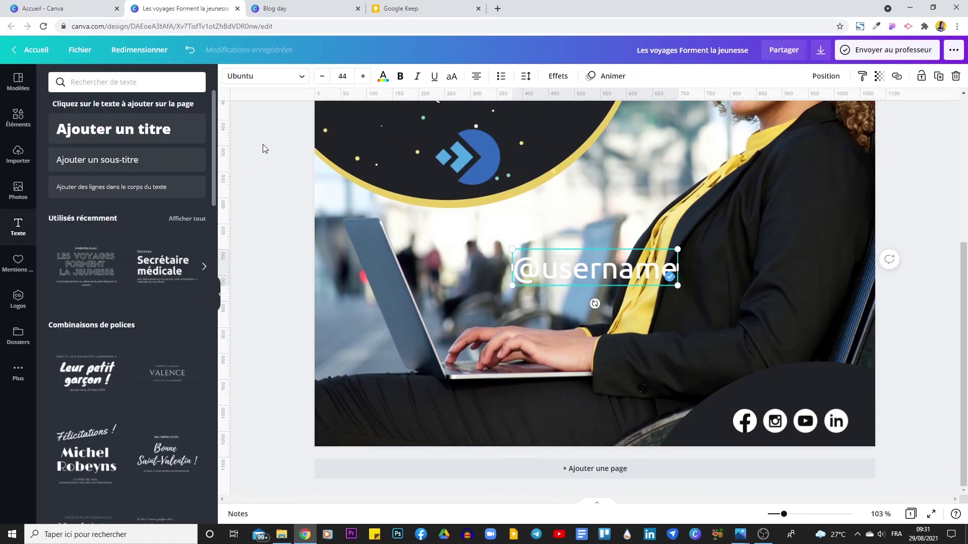
left_click_drag(558, 269, 660, 310)
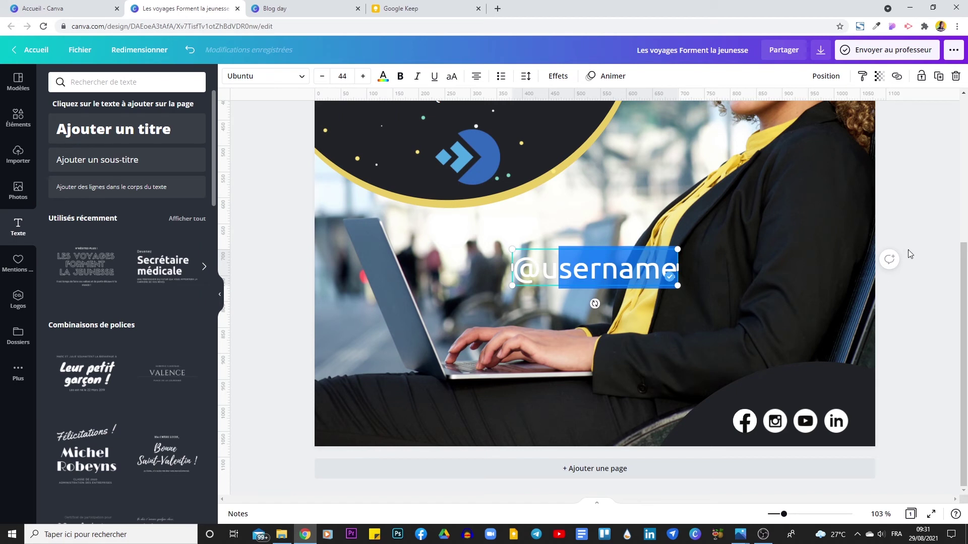
left_click_drag(555, 281, 757, 405)
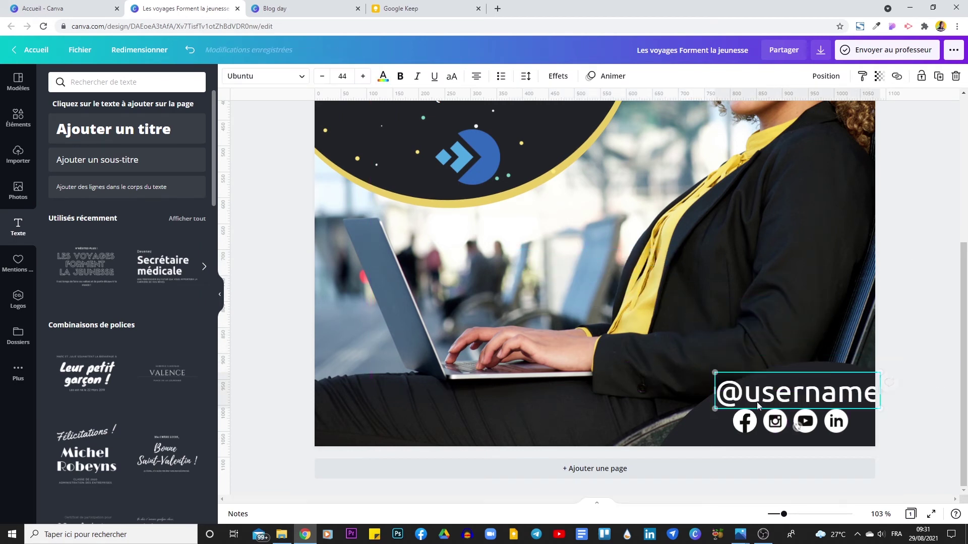
left_click_drag(715, 373, 801, 397)
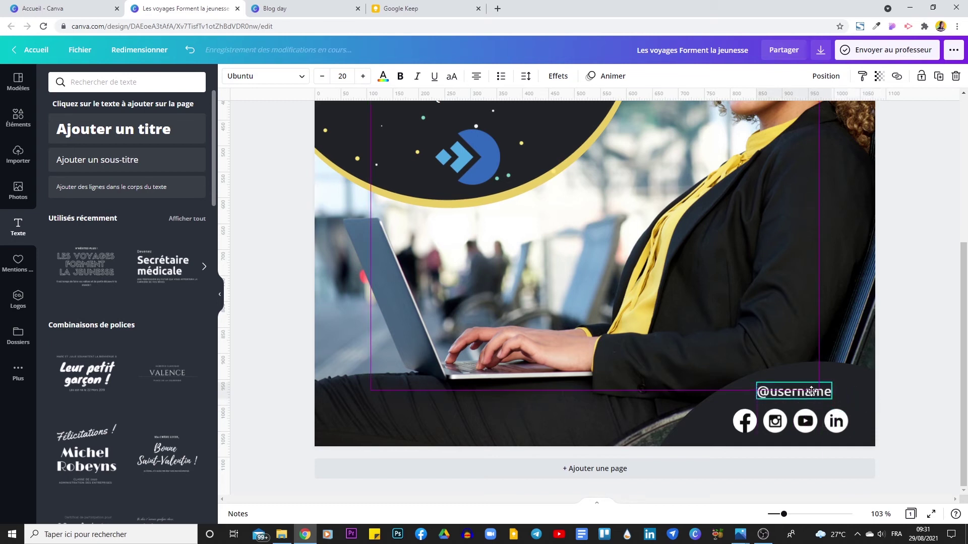
left_click(932, 222)
key("alt+Tab")
key("alt+Tab")
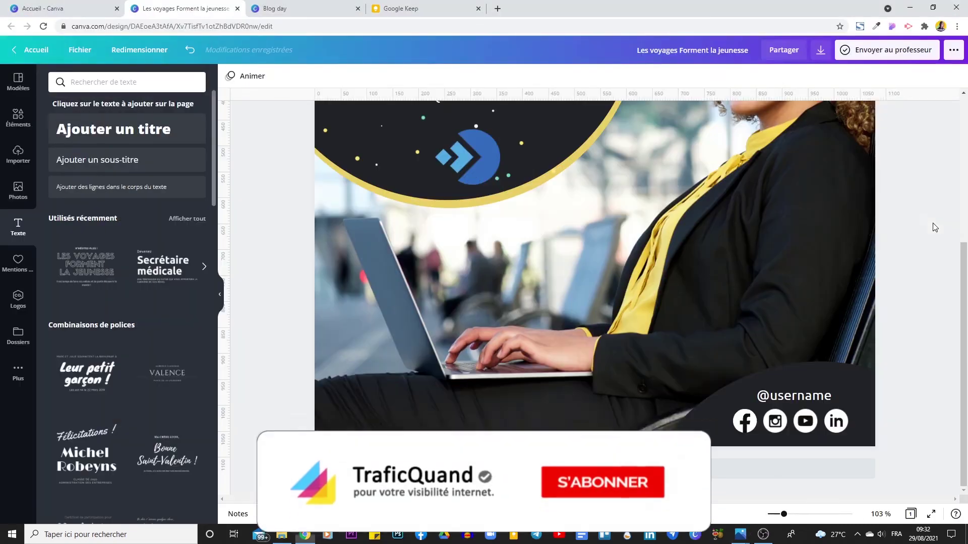
mouse_move(823, 399)
left_mouse_down()
mouse_move(815, 396)
mouse_move(825, 395)
left_mouse_up()
left_click(915, 314)
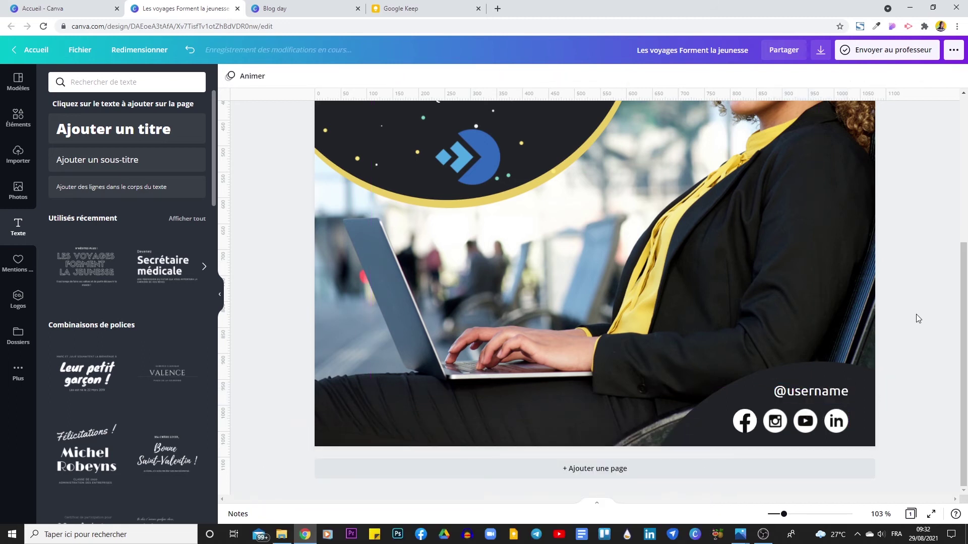
left_click_drag(831, 396, 831, 404)
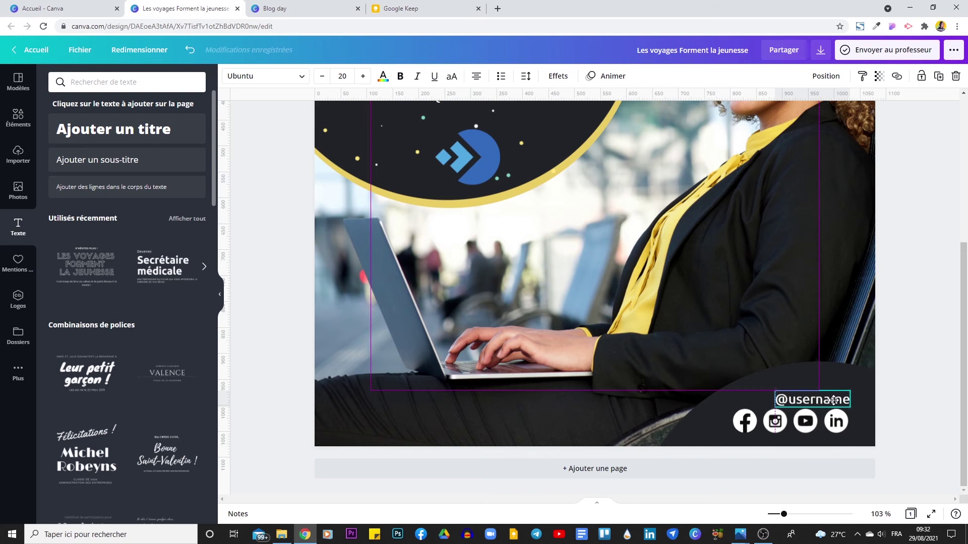
left_click(920, 337)
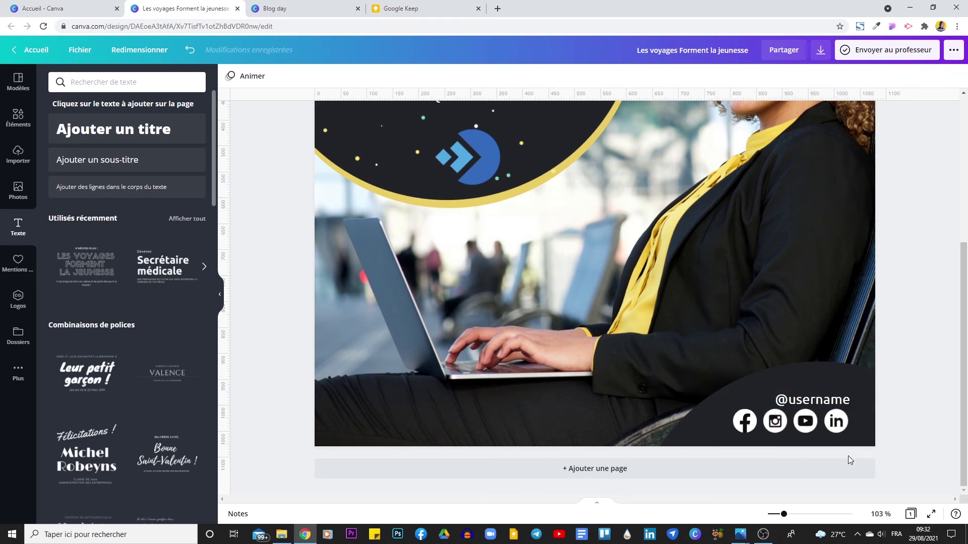
left_click_drag(903, 441, 745, 411)
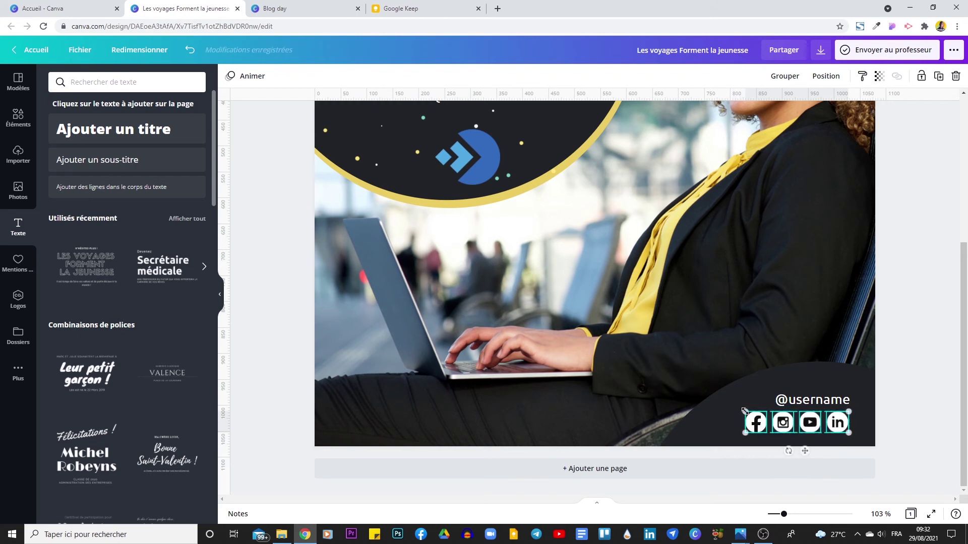
left_click(909, 362)
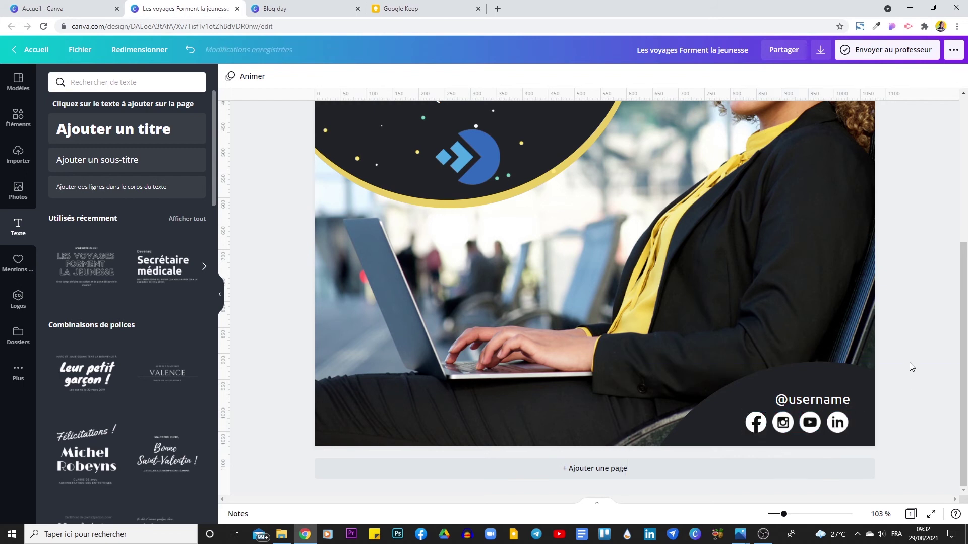
scroll(910, 362, "up", 5)
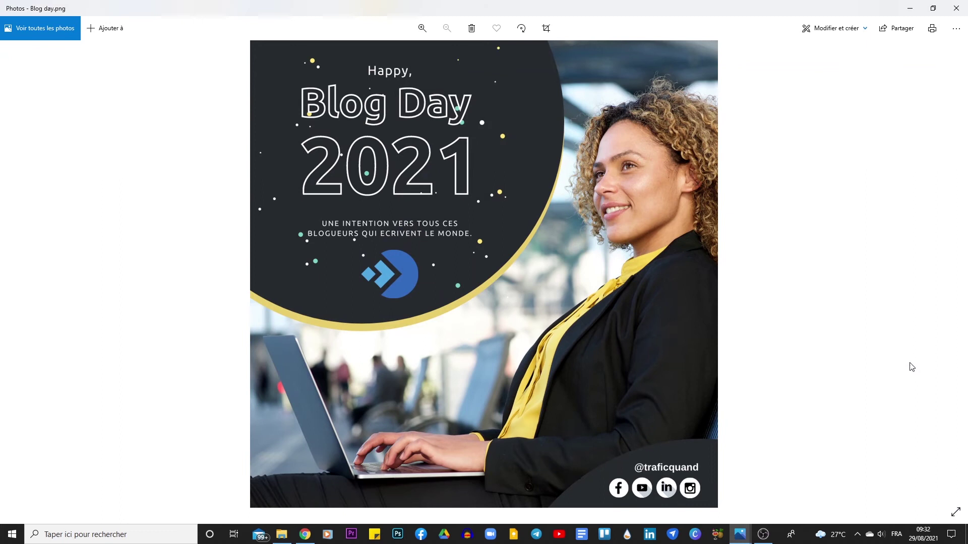